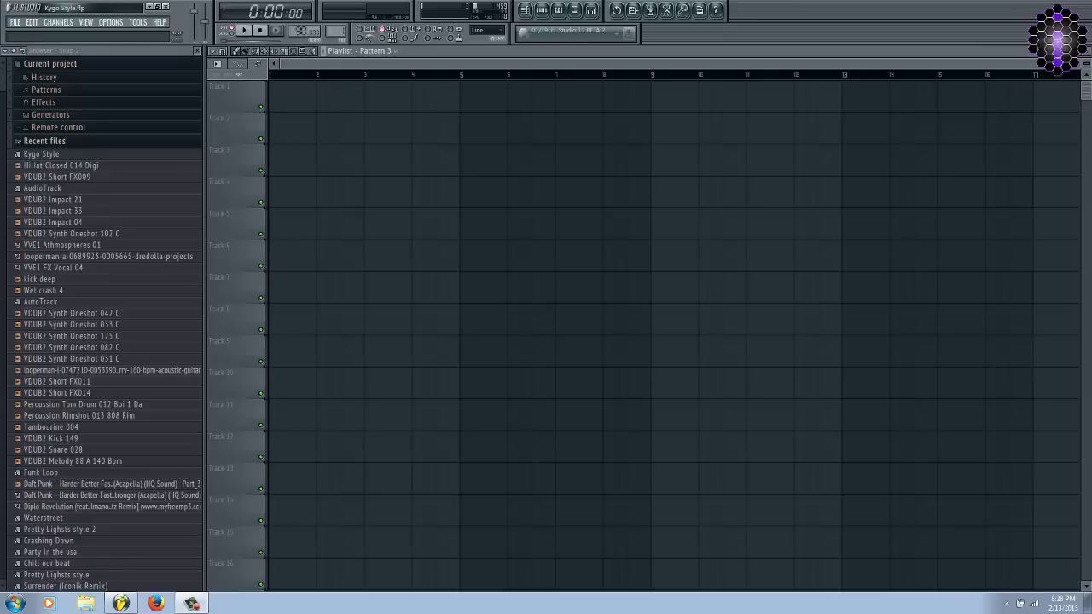
Open the channel rack and play Pattern 1 to hear all its channels together
{"action": "key", "text": "F6"}
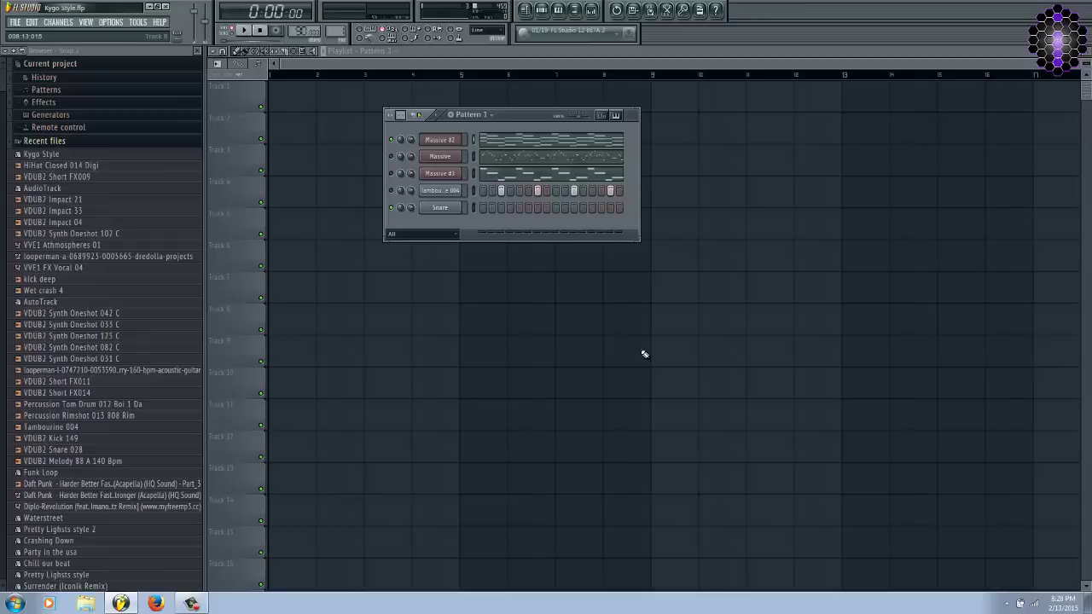
{"action": "left_click", "coordinate": [573, 189]}
{"action": "key", "text": "space"}
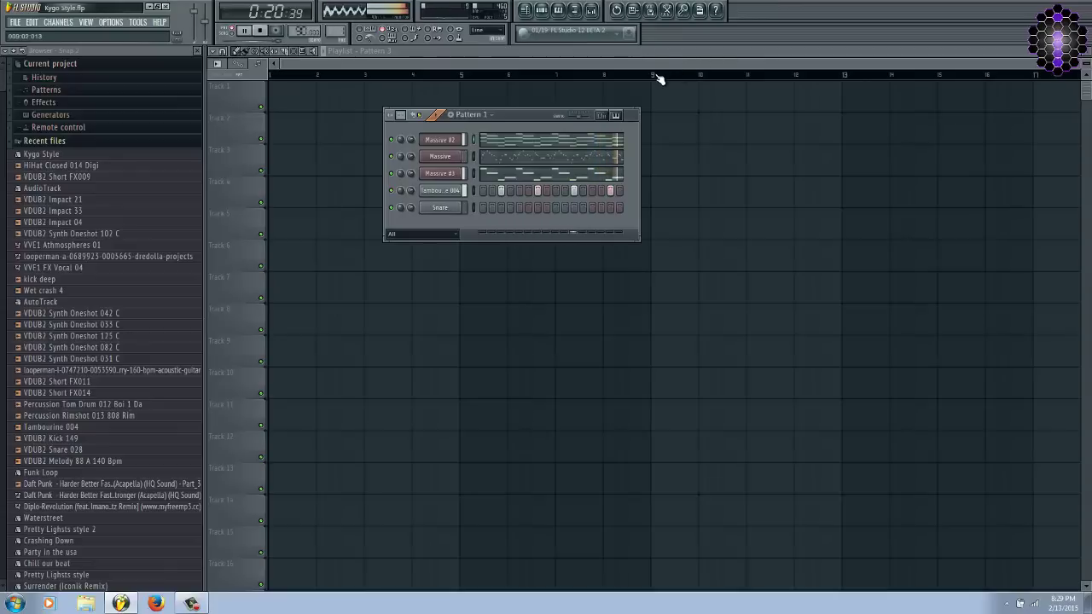
{"action": "key", "text": "space"}
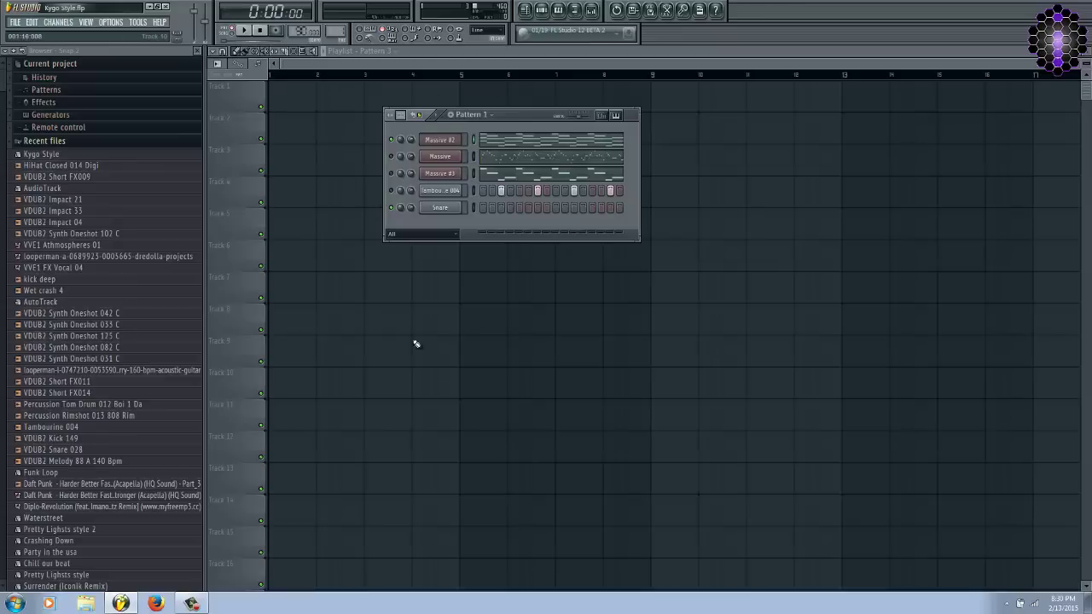
Open the Massive #2 channel's piano roll and examine its chord progression across the pattern
{"action": "left_click", "coordinate": [516, 143]}
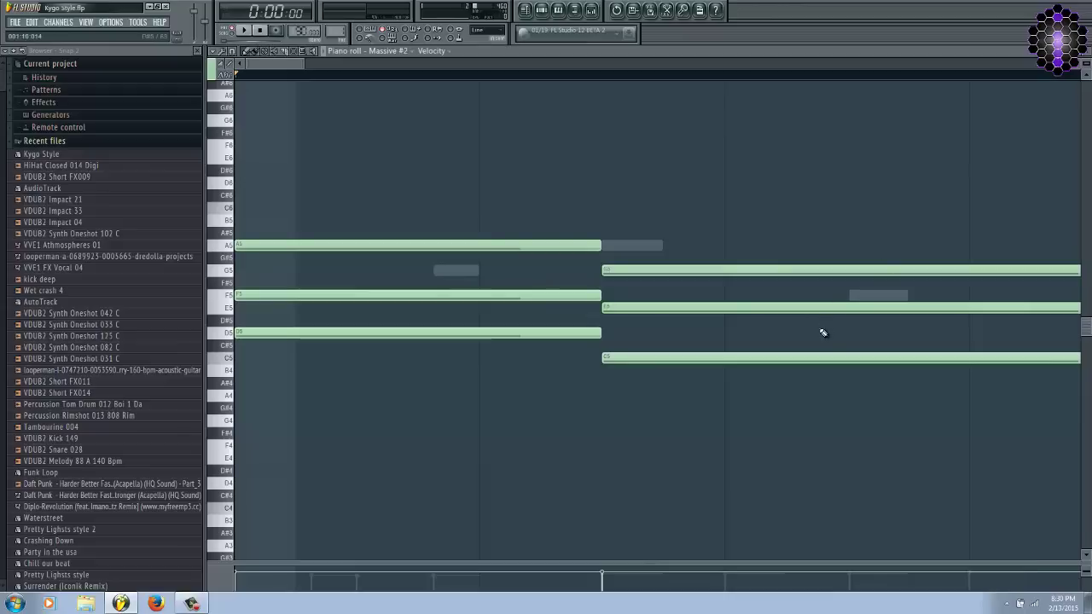
{"action": "scroll", "coordinate": [823, 337], "scroll_direction": "down", "scroll_amount": 5}
{"action": "scroll", "coordinate": [873, 353], "scroll_direction": "down", "scroll_amount": 1}
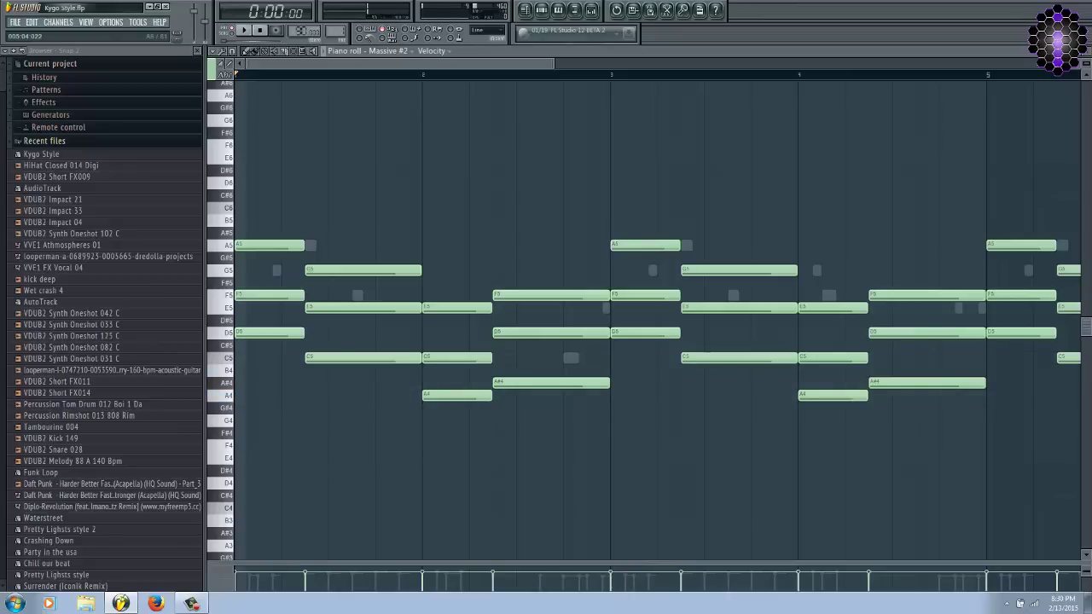
{"action": "scroll", "coordinate": [661, 509], "scroll_direction": "down", "scroll_amount": 3}
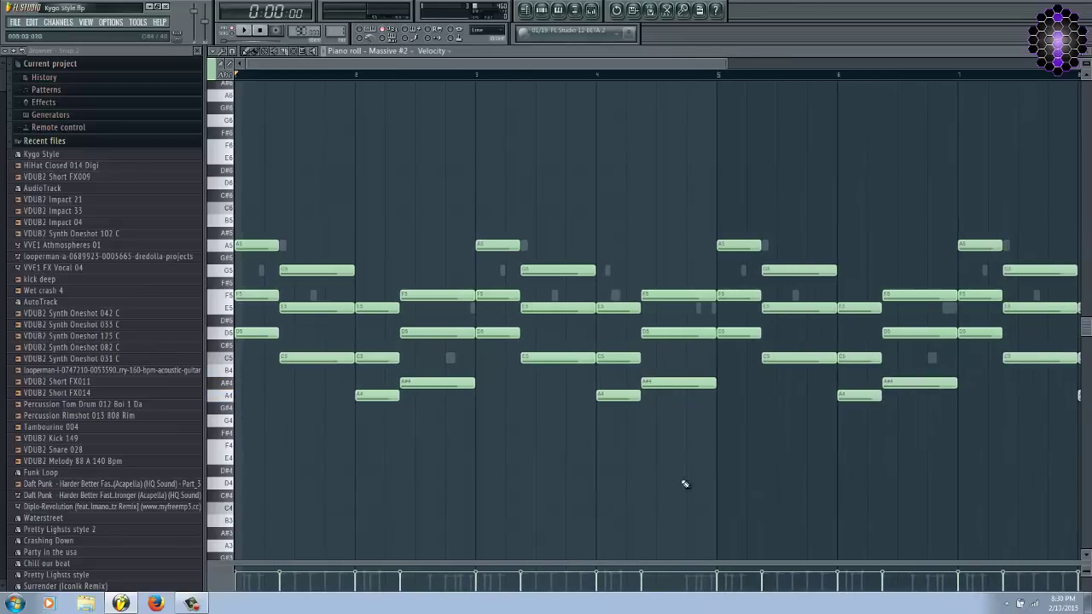
Open the Massive #2 synth and the Fruity Parametric EQ 2 on its mixer track to inspect the preset and EQ curve
{"action": "key", "text": "F6"}
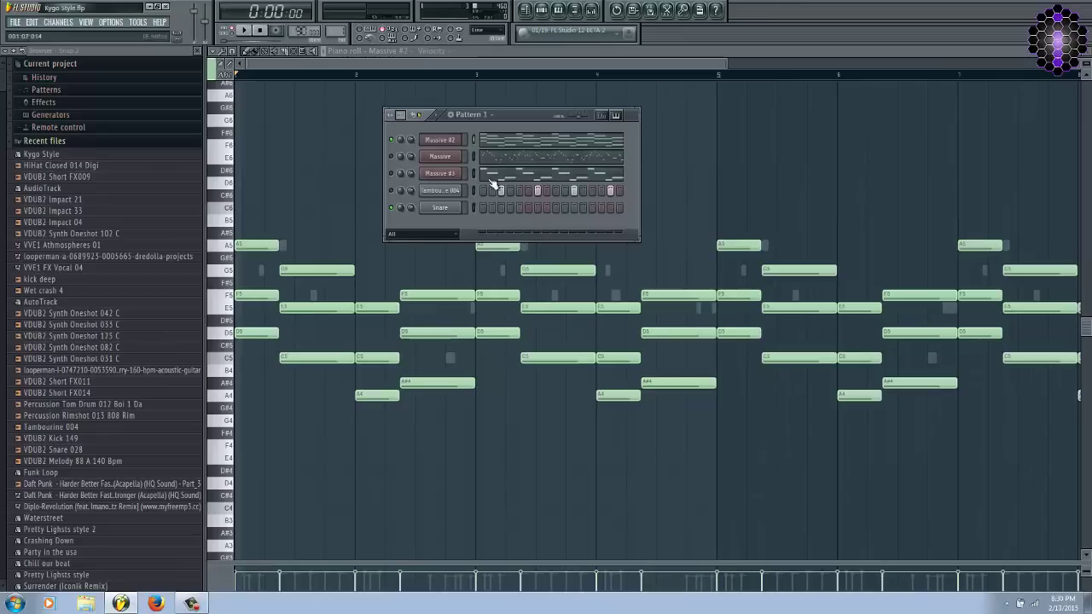
{"action": "left_click", "coordinate": [440, 139]}
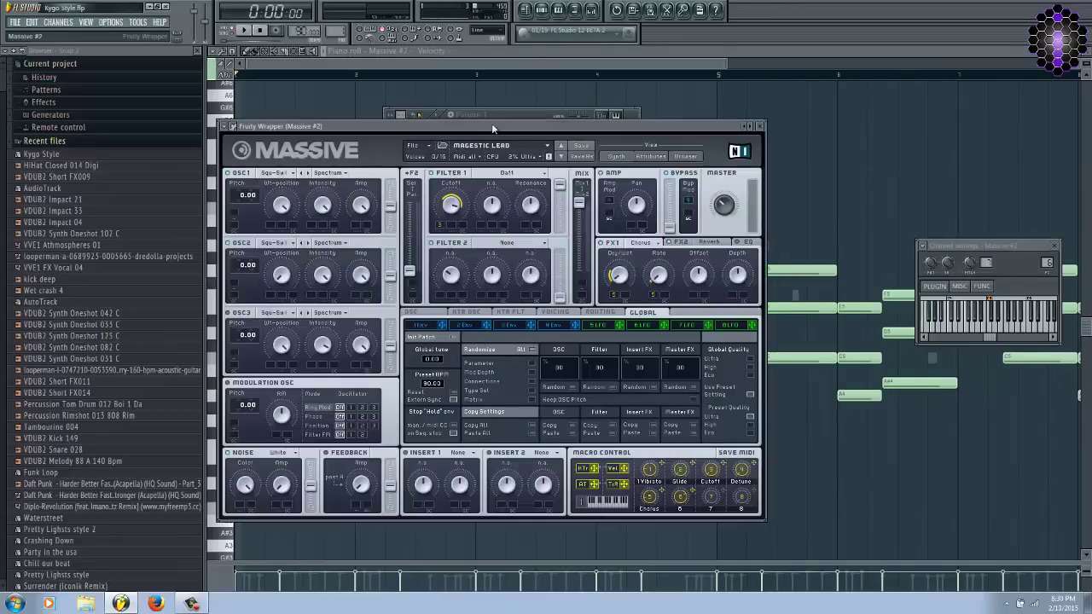
{"action": "left_click_drag", "start_coordinate": [493, 125], "coordinate": [544, 134]}
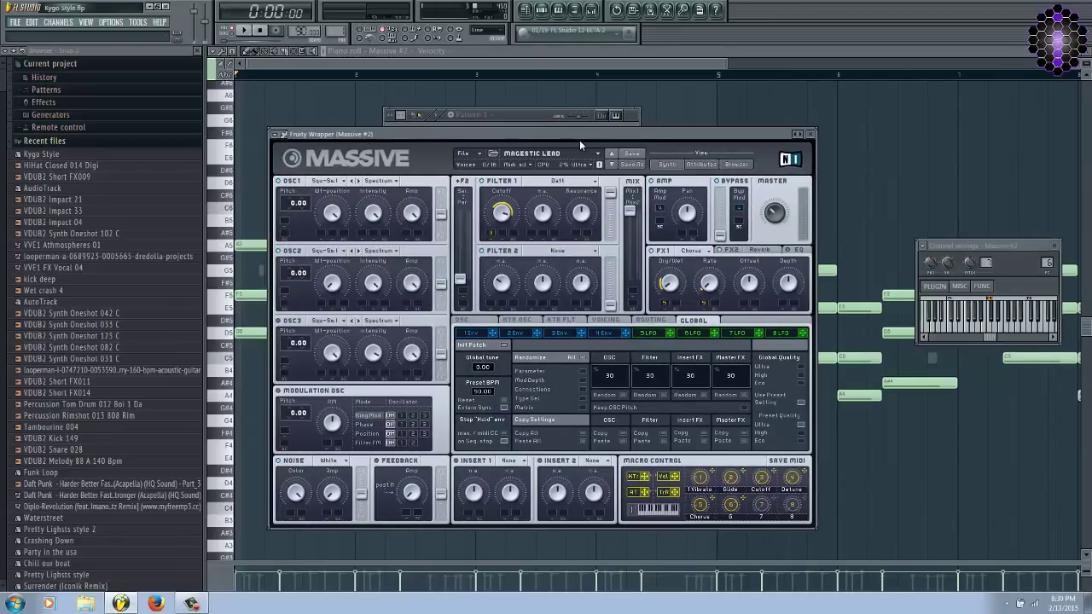
{"action": "left_click", "coordinate": [590, 9]}
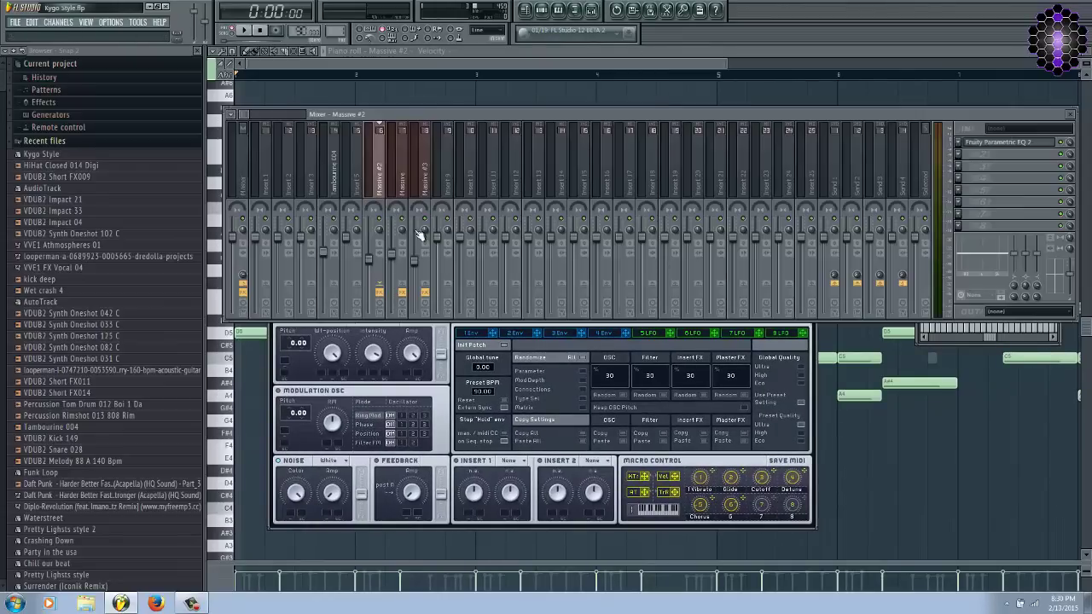
{"action": "left_click", "coordinate": [1039, 144]}
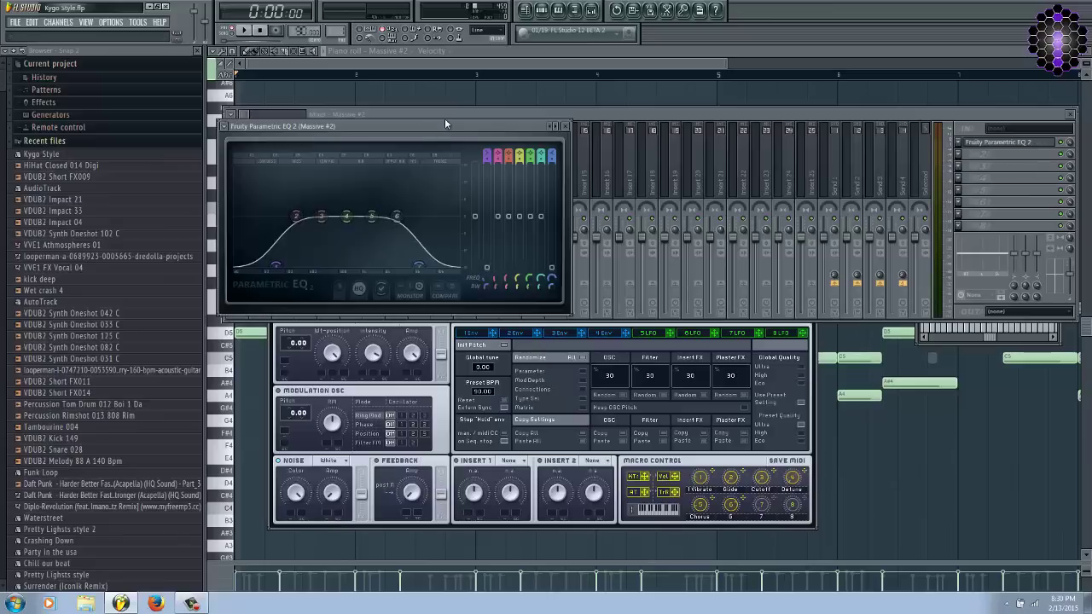
{"action": "left_click_drag", "start_coordinate": [509, 125], "coordinate": [622, 77]}
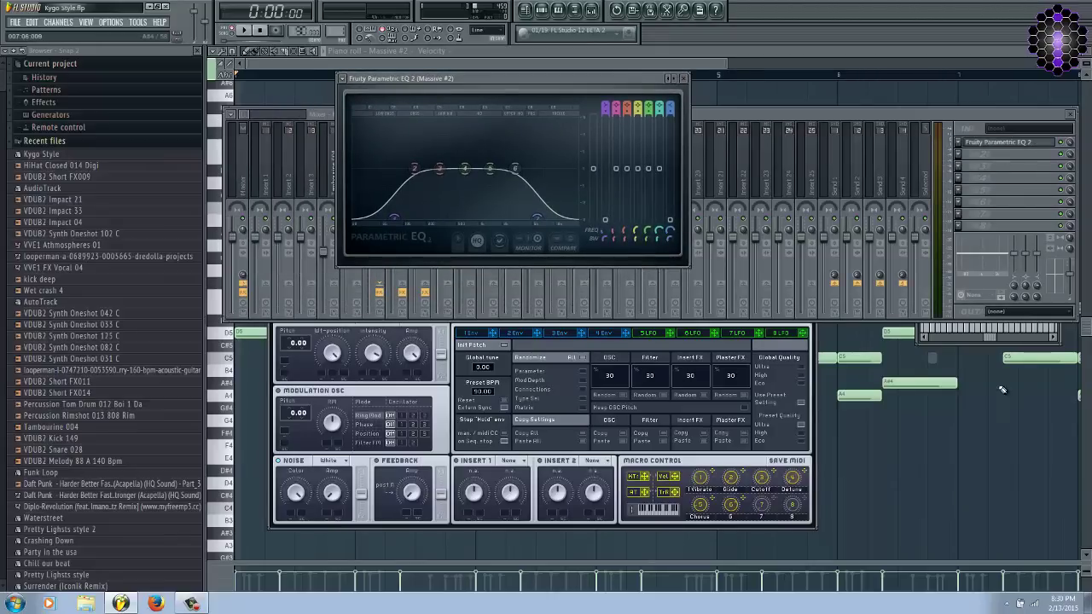
Close the plugin windows, isolate the Massive channel, and play its melody while following the notes in the piano roll
{"action": "key", "text": "F12"}
{"action": "key", "text": "F6"}
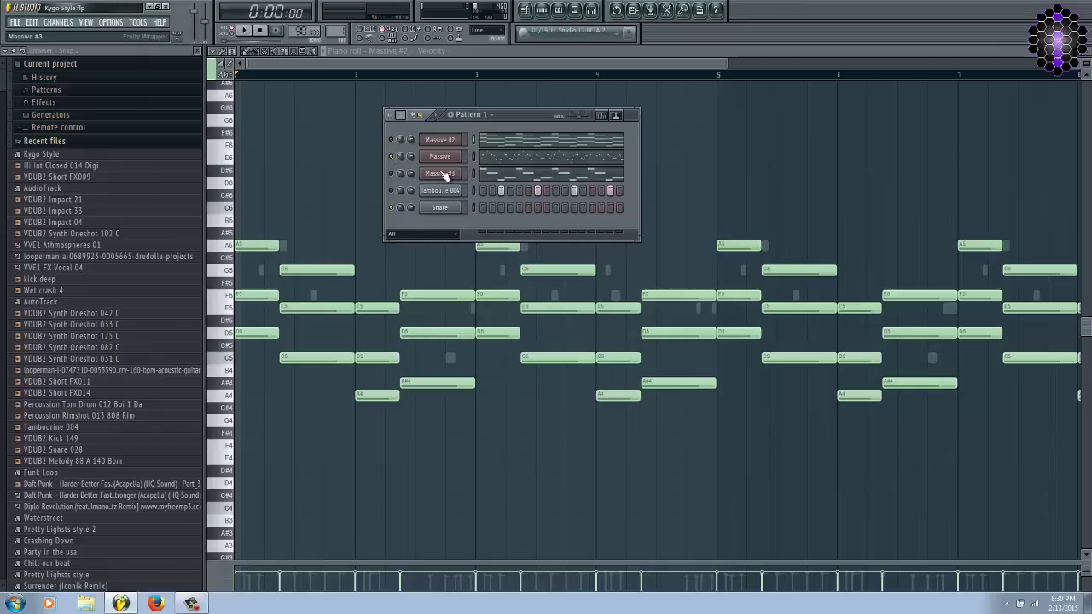
{"action": "key", "text": "space"}
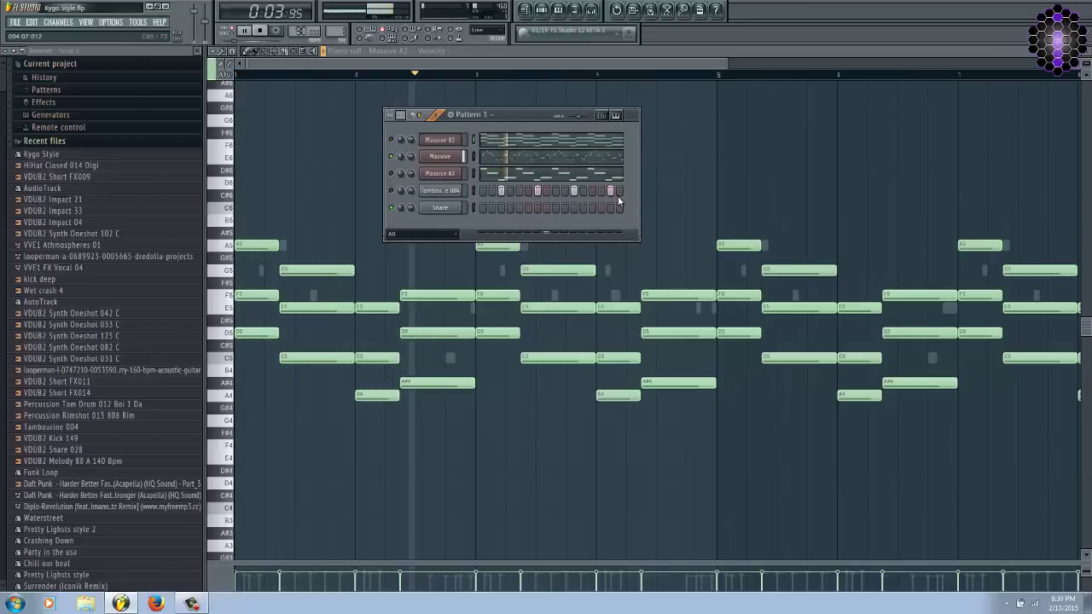
{"action": "scroll", "coordinate": [748, 395], "scroll_direction": "down", "scroll_amount": 2}
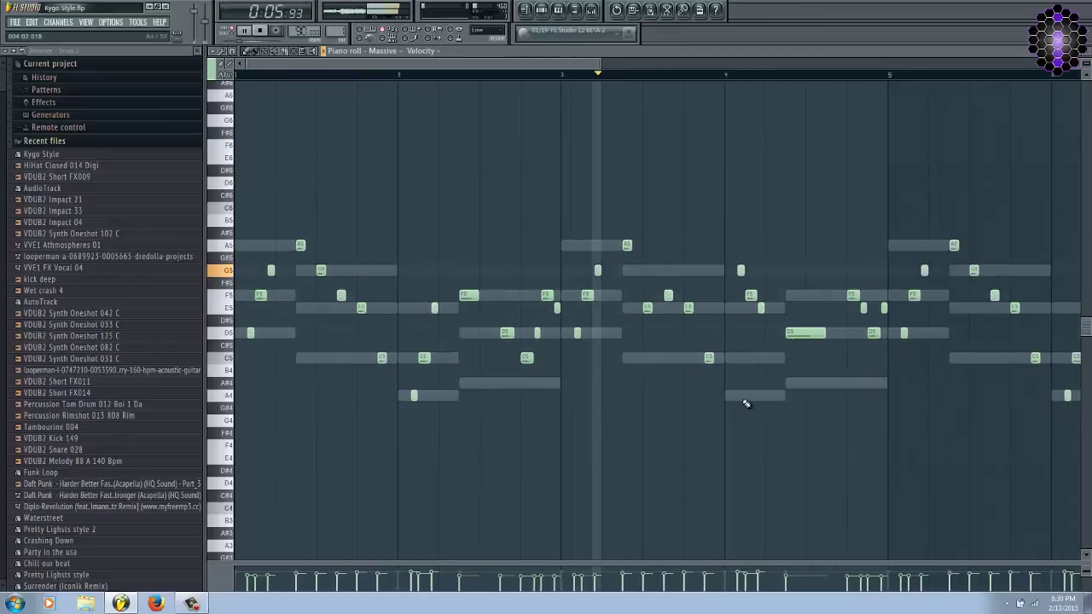
{"action": "scroll", "coordinate": [748, 404], "scroll_direction": "down", "scroll_amount": 2}
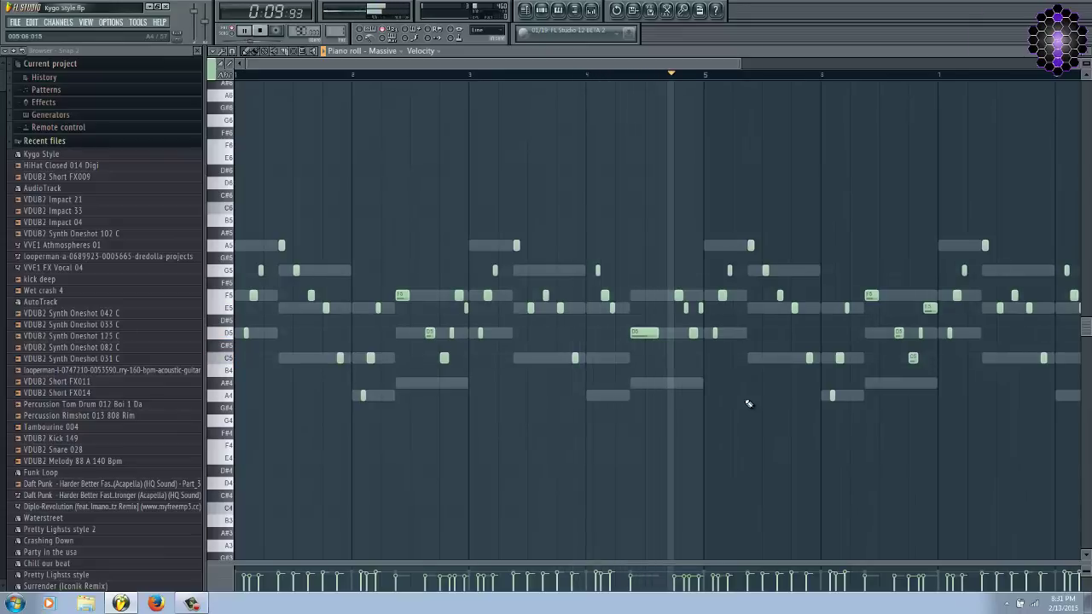
{"action": "scroll", "coordinate": [748, 404], "scroll_direction": "down", "scroll_amount": 1}
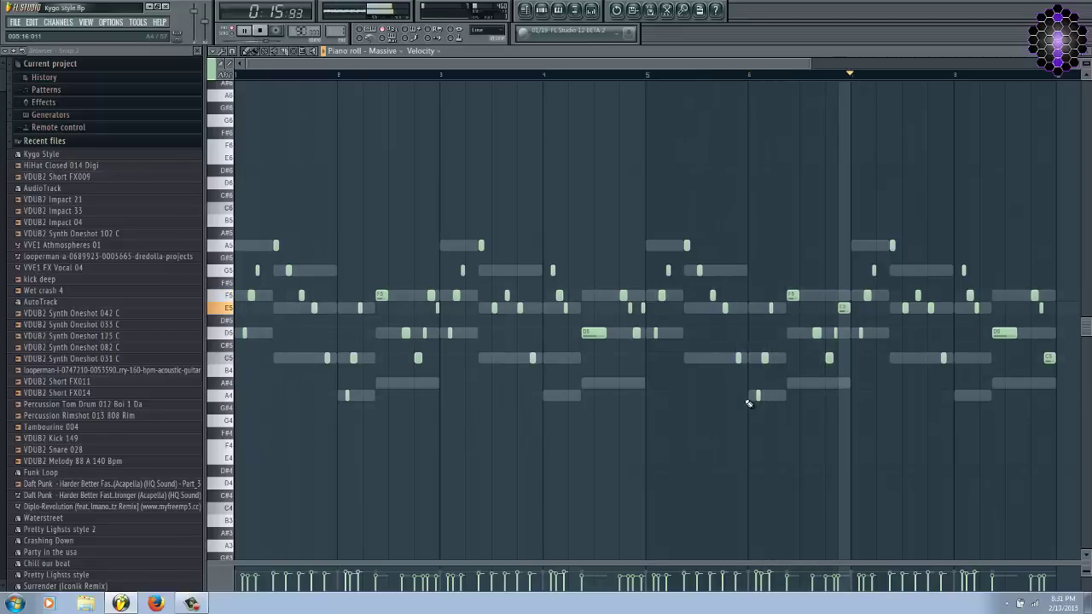
{"action": "key", "text": "space"}
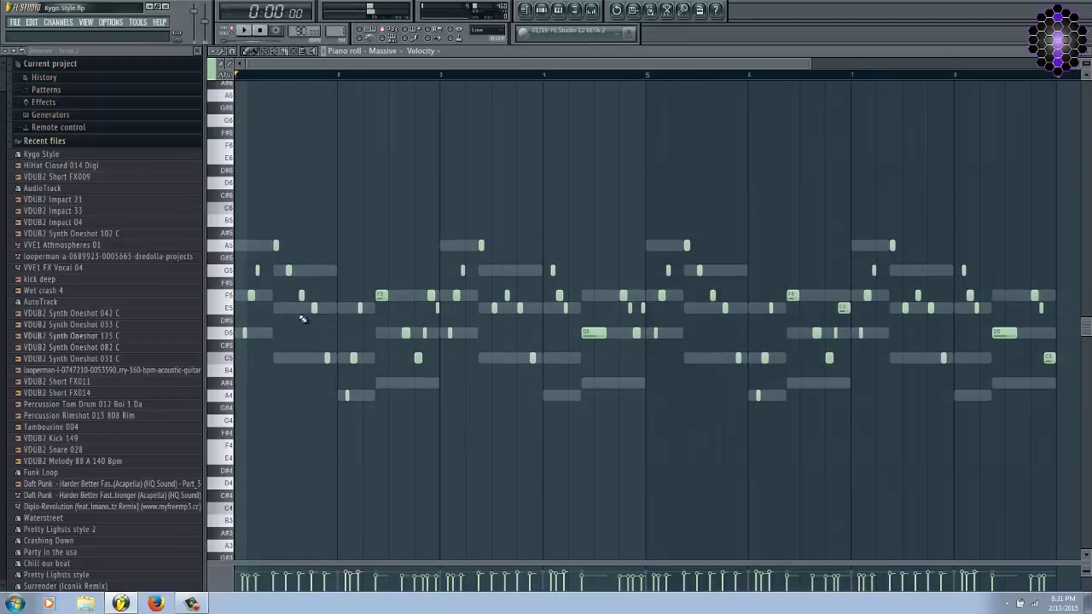
Examine the timing of the Massive melody notes against the chords, starting from the first bar
{"action": "scroll", "coordinate": [436, 453], "scroll_direction": "right", "scroll_amount": 3}
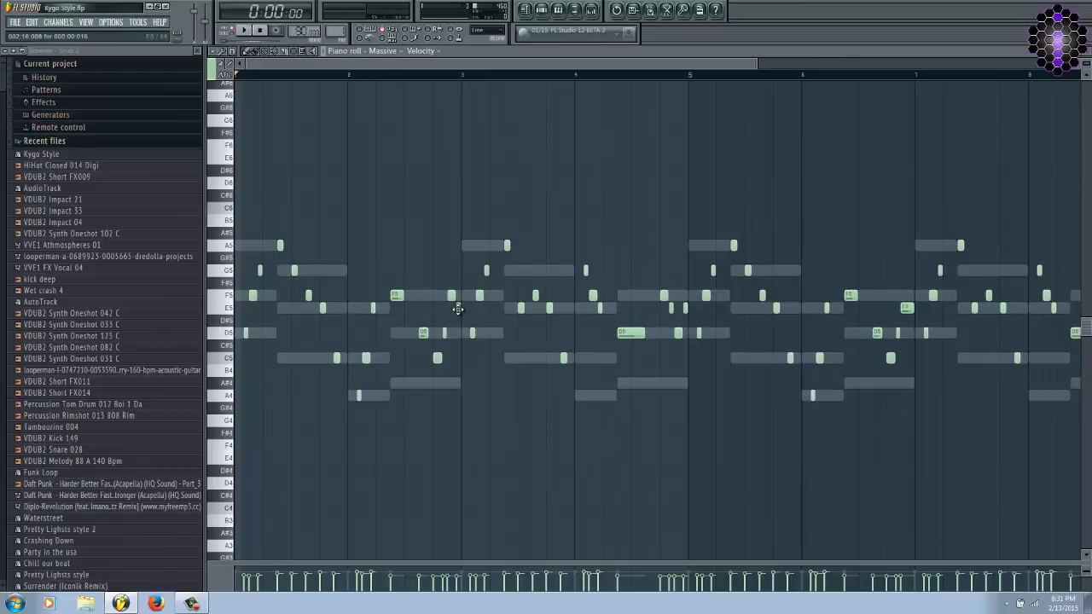
{"action": "scroll", "coordinate": [245, 332], "scroll_direction": "up", "scroll_amount": 3}
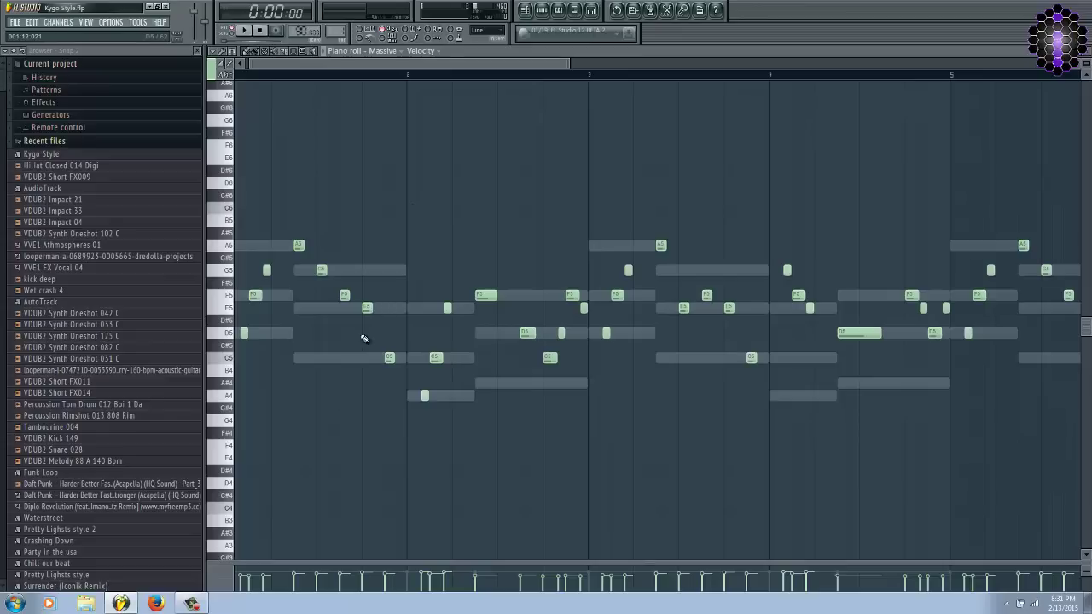
{"action": "key", "text": "F6"}
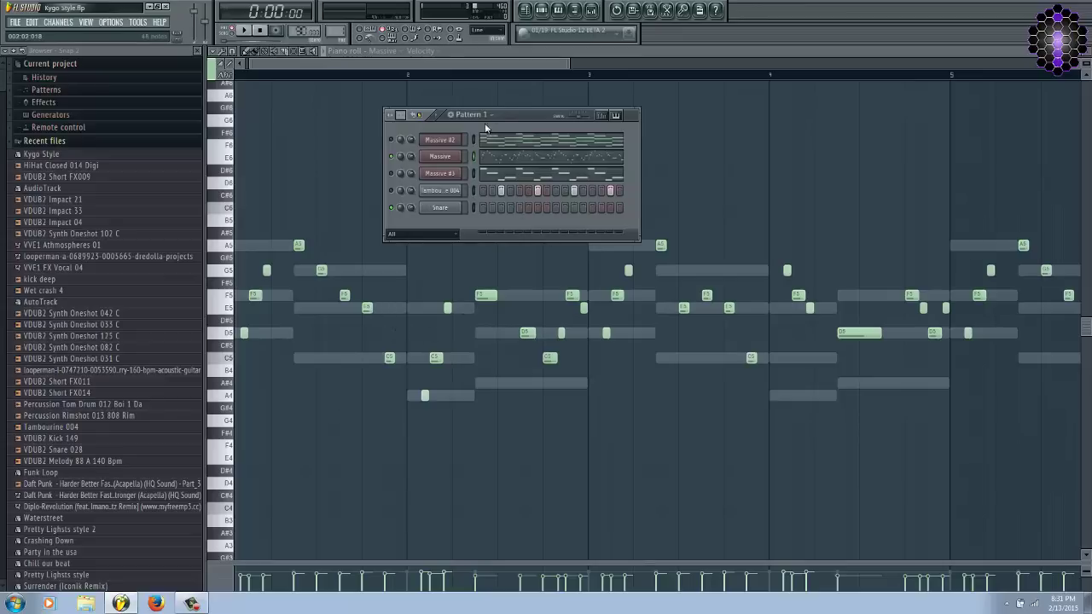
{"action": "key", "text": "F6"}
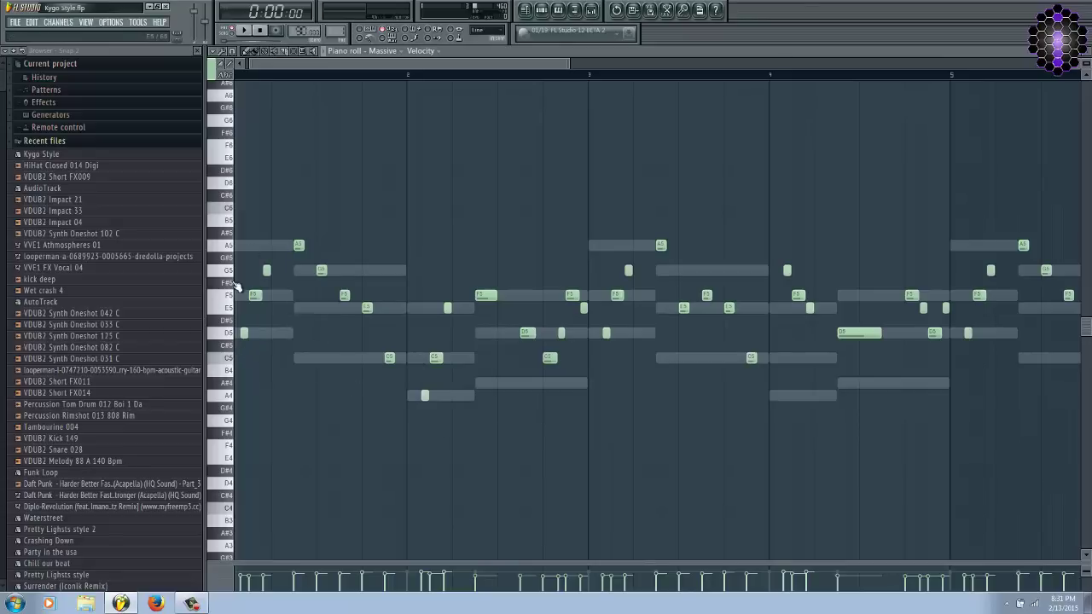
{"action": "left_click", "coordinate": [241, 75]}
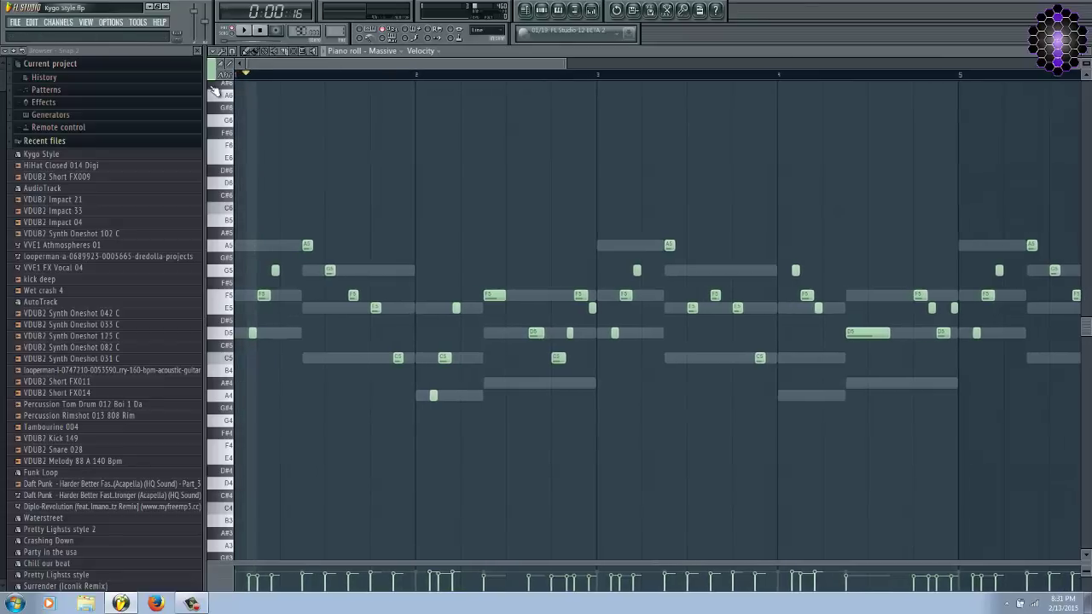
{"action": "scroll", "coordinate": [237, 349], "scroll_direction": "up", "scroll_amount": 3}
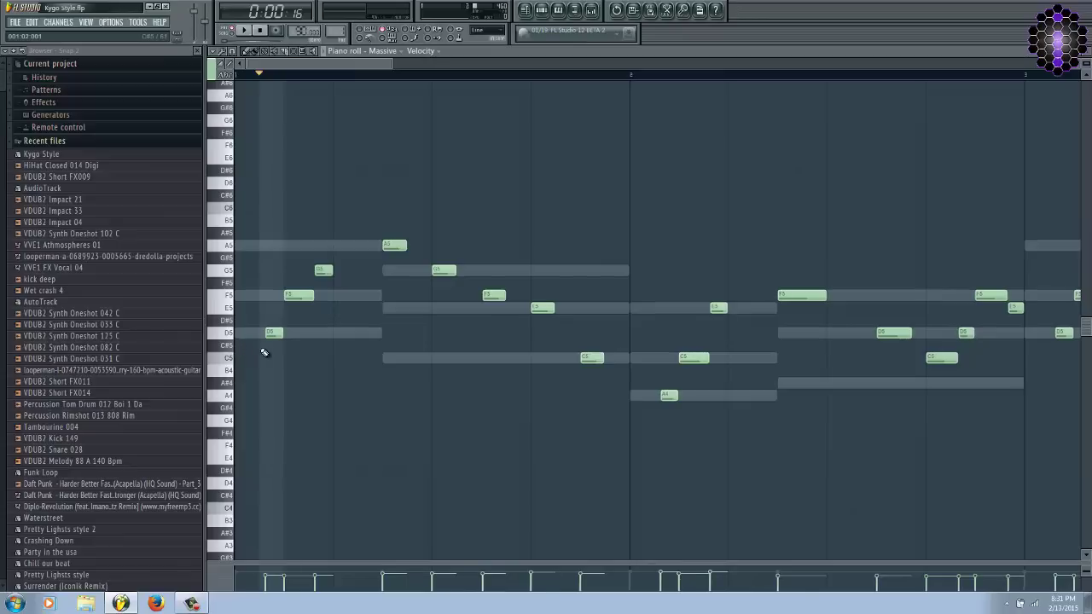
{"action": "scroll", "coordinate": [256, 351], "scroll_direction": "up", "scroll_amount": 2}
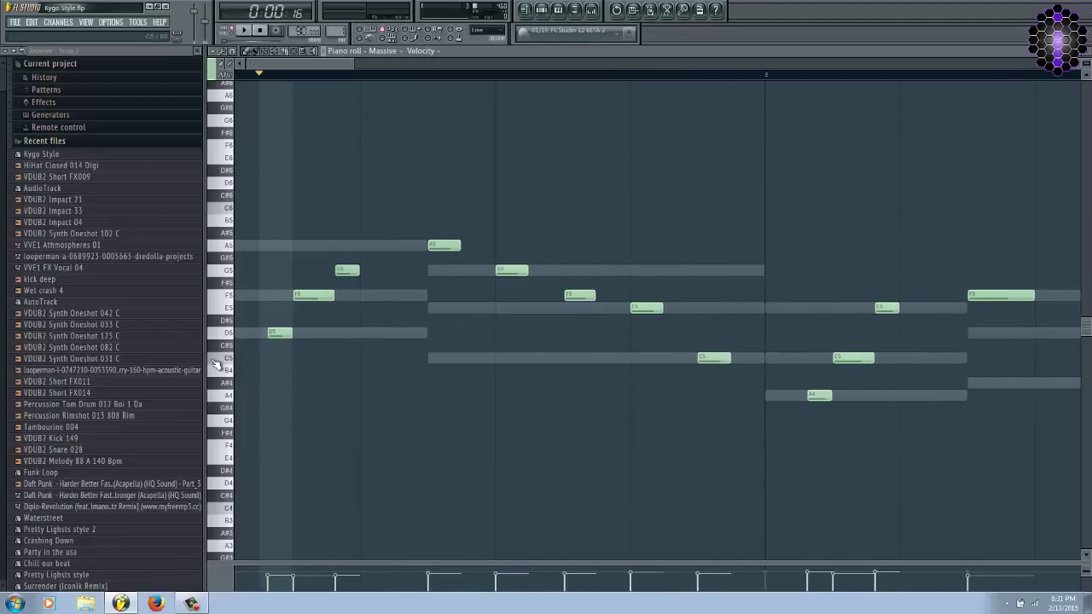
Fill every Snare step in the channel rack, mute the Massive channel, and play the Snare alone
{"action": "key", "text": "F6"}
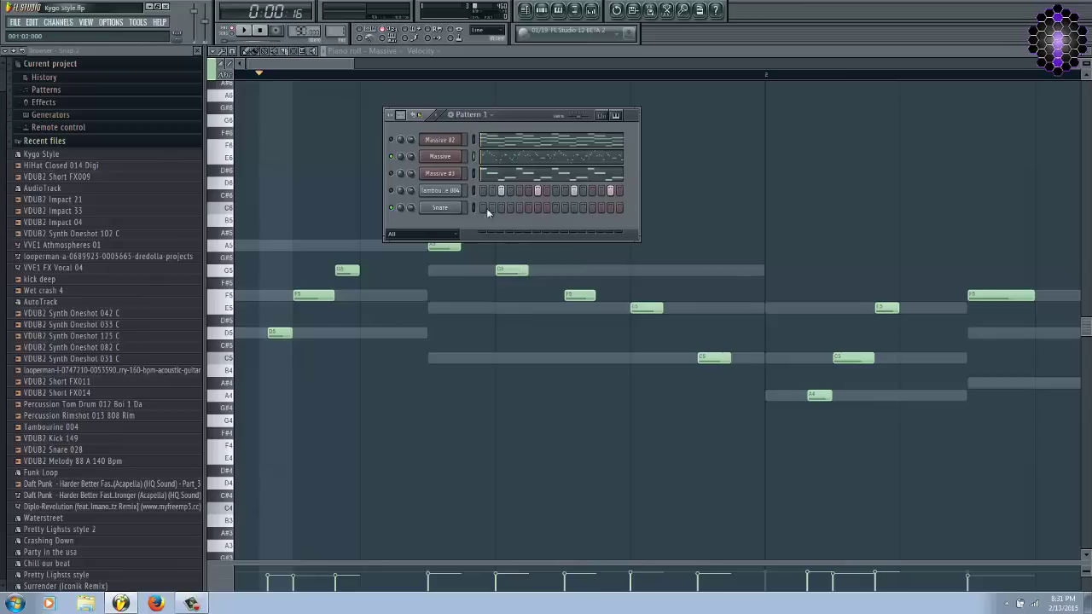
{"action": "left_click_drag", "start_coordinate": [486, 209], "coordinate": [620, 208]}
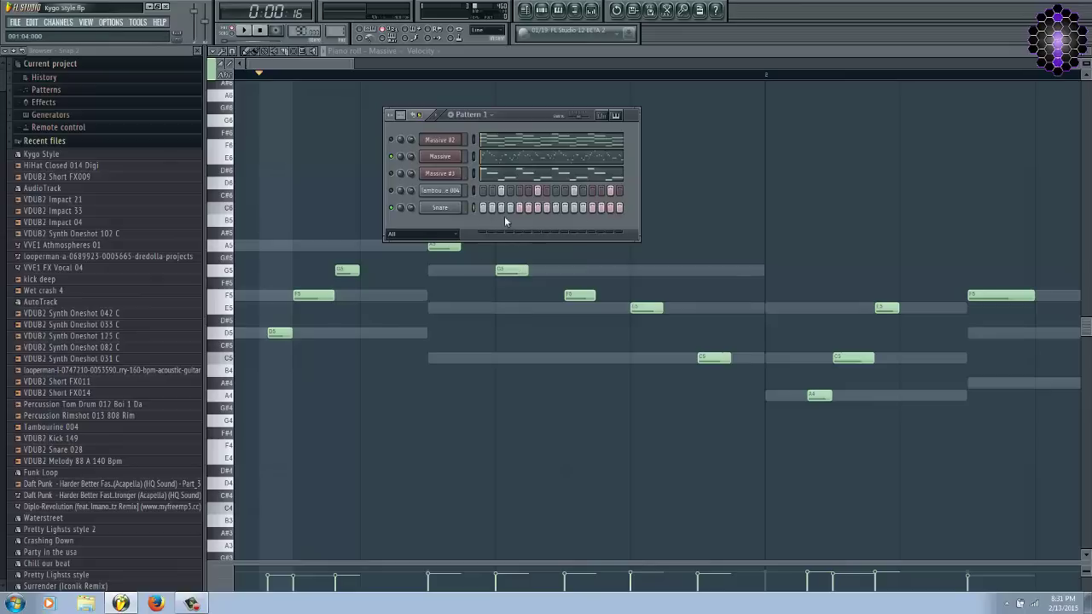
{"action": "left_click", "coordinate": [391, 157]}
{"action": "key", "text": "space"}
{"action": "key", "text": "space"}
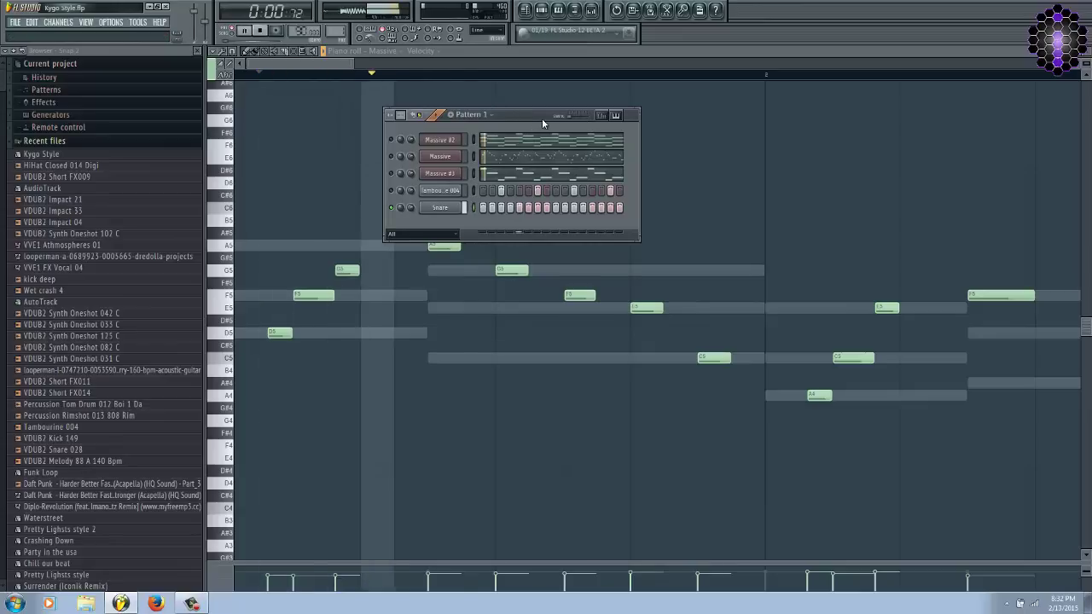
{"action": "key", "text": "space"}
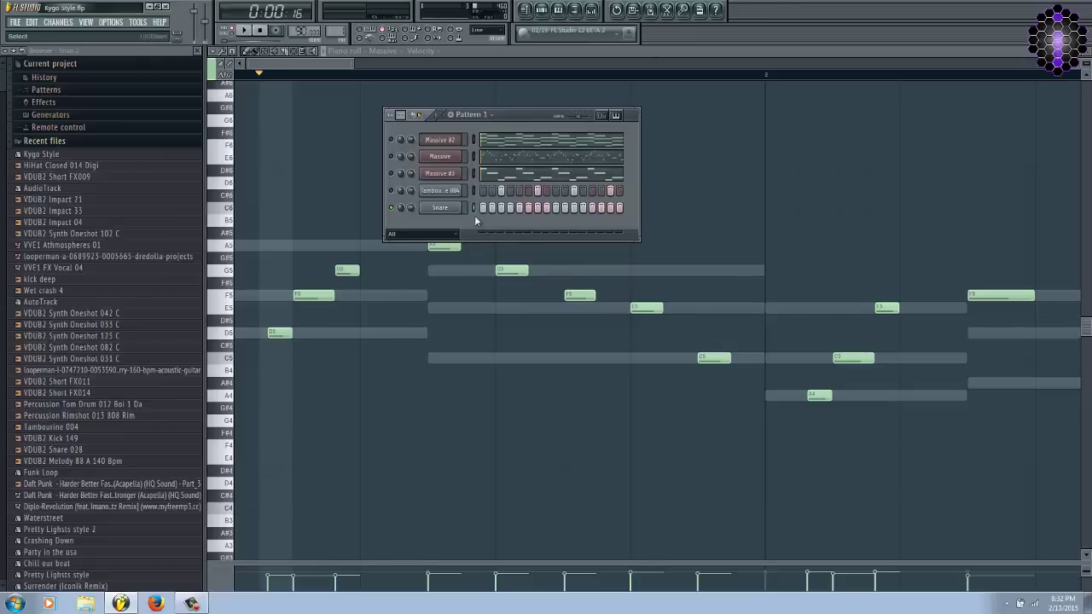
Clear all Snare steps except the first two and send the Snare channel to the piano roll
{"action": "left_click_drag", "start_coordinate": [503, 207], "coordinate": [621, 208]}
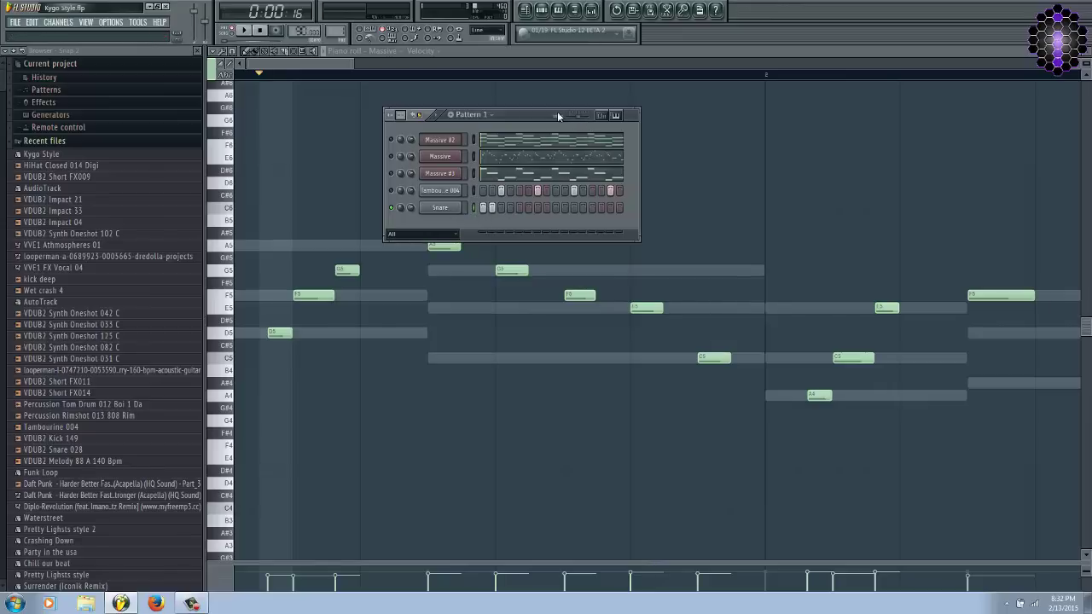
{"action": "right_click", "coordinate": [457, 207]}
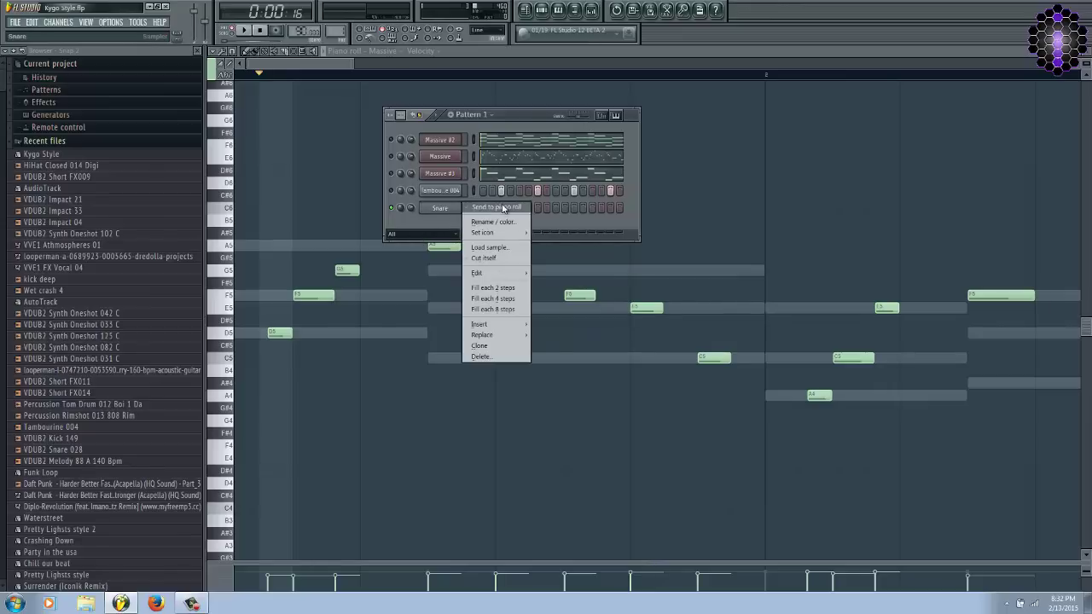
{"action": "left_click", "coordinate": [503, 208]}
Shorten the second C5 snare note in bar 1 to about half a beat and duplicate the two-note group onto beat 2
{"action": "scroll", "coordinate": [408, 346], "scroll_direction": "down", "scroll_amount": 5}
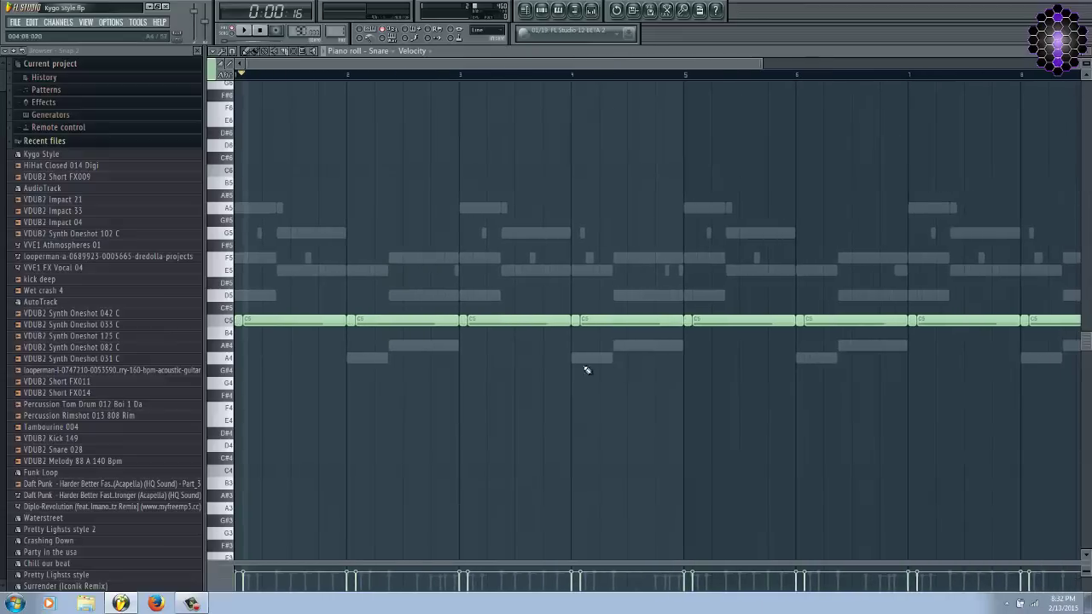
{"action": "scroll", "coordinate": [235, 333], "scroll_direction": "up", "scroll_amount": 5}
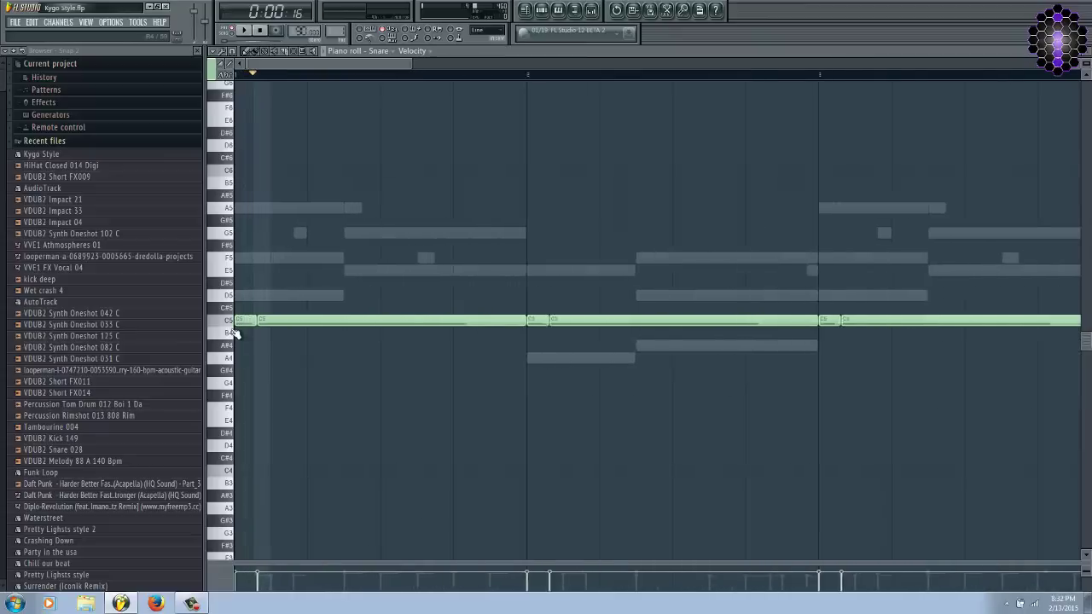
{"action": "scroll", "coordinate": [329, 341], "scroll_direction": "down", "scroll_amount": 2}
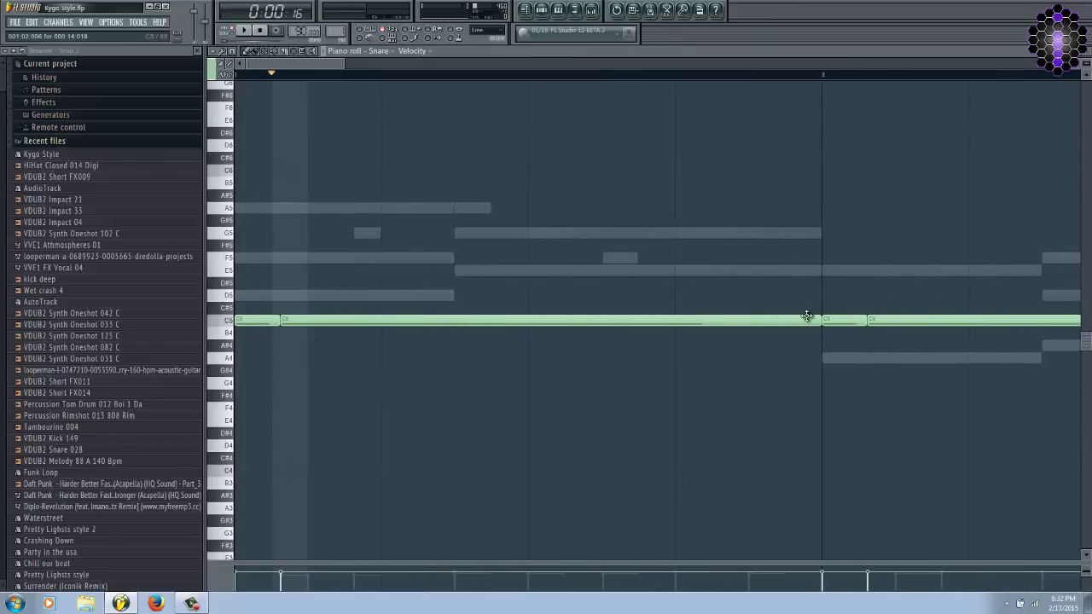
{"action": "left_click_drag", "start_coordinate": [790, 311], "coordinate": [335, 320]}
{"action": "scroll", "coordinate": [316, 320], "scroll_direction": "down", "scroll_amount": 2}
{"action": "key", "text": "ctrl+b"}
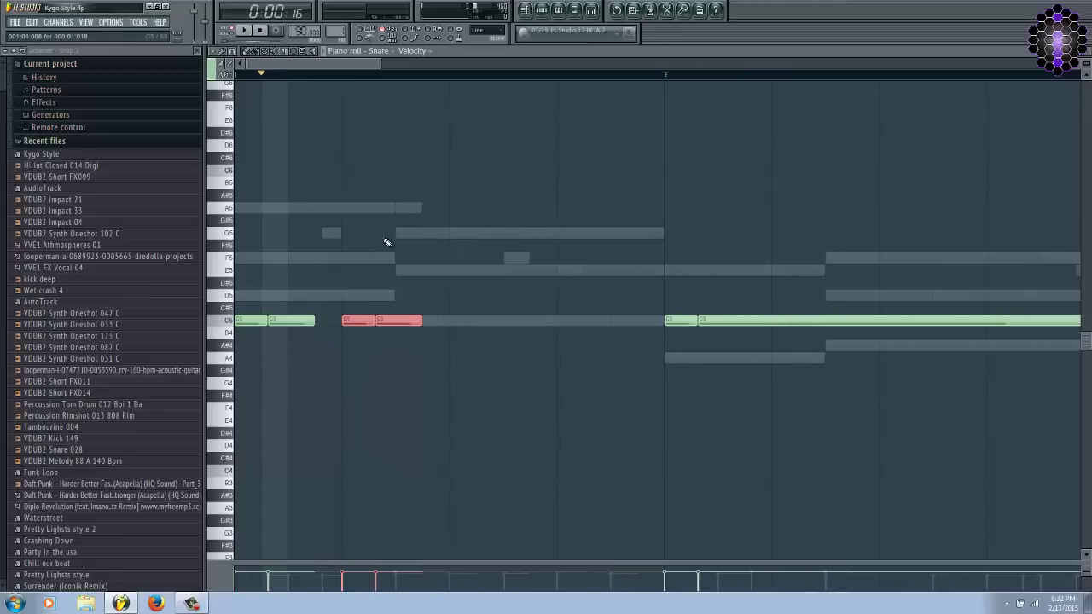
Set the play position to beat 2 and duplicate the two-note snare group directly after the pair there
{"action": "left_click", "coordinate": [341, 75]}
{"action": "left_click", "coordinate": [341, 77]}
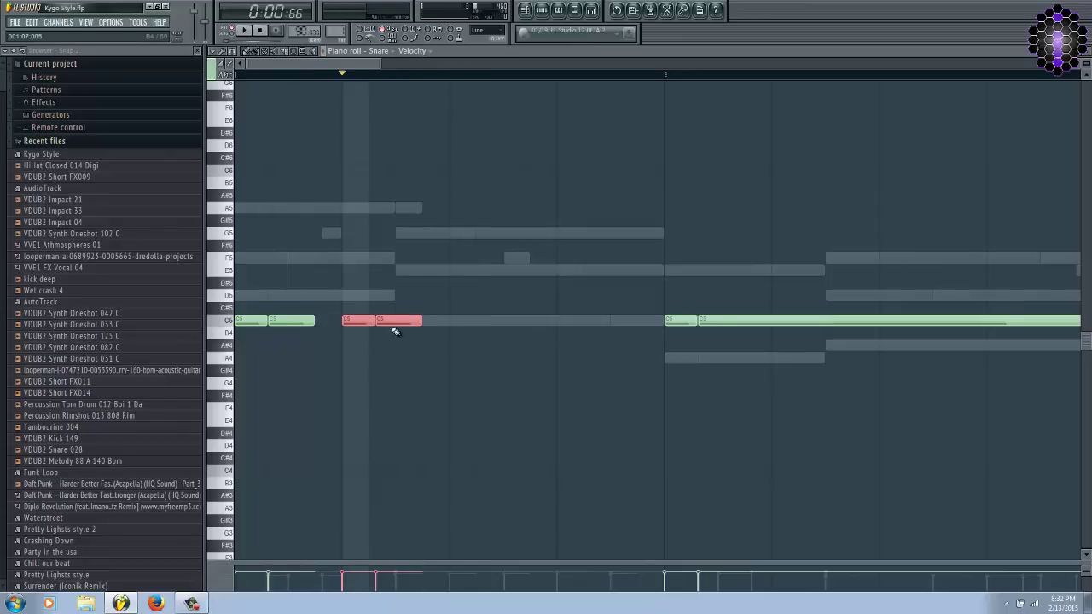
{"action": "key", "text": "ctrl+b"}
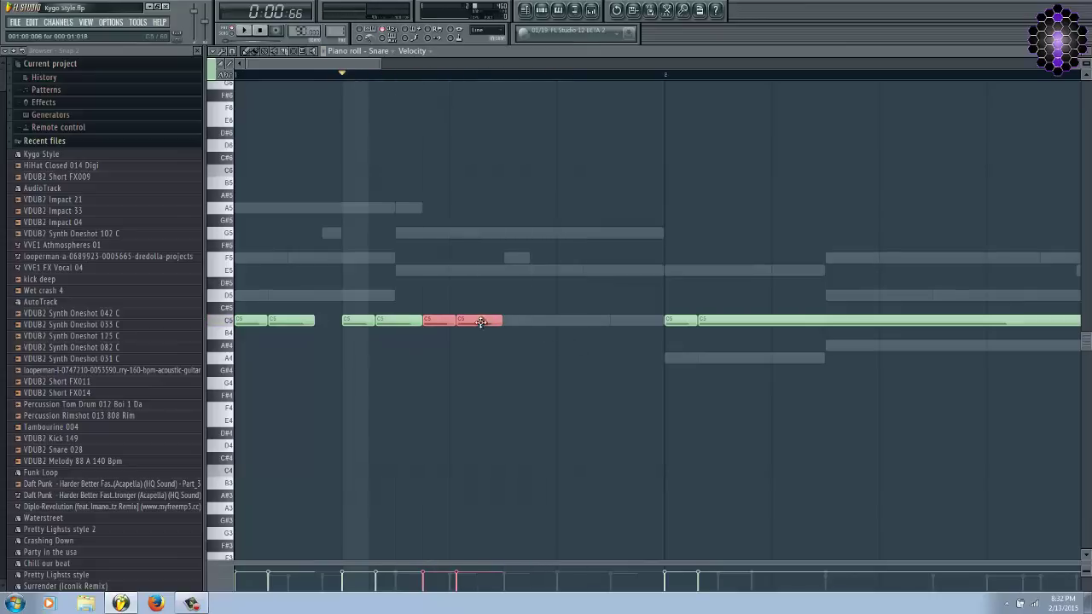
Remove all the snare notes from the piano roll, from bar 1 through bar 8
{"action": "key", "text": "ctrl+alt+z"}
{"action": "key", "text": "ctrl+alt+z"}
{"action": "key", "text": "ctrl+alt+z"}
{"action": "key", "text": "ctrl+alt+z"}
{"action": "scroll", "coordinate": [712, 362], "scroll_direction": "down", "scroll_amount": 3}
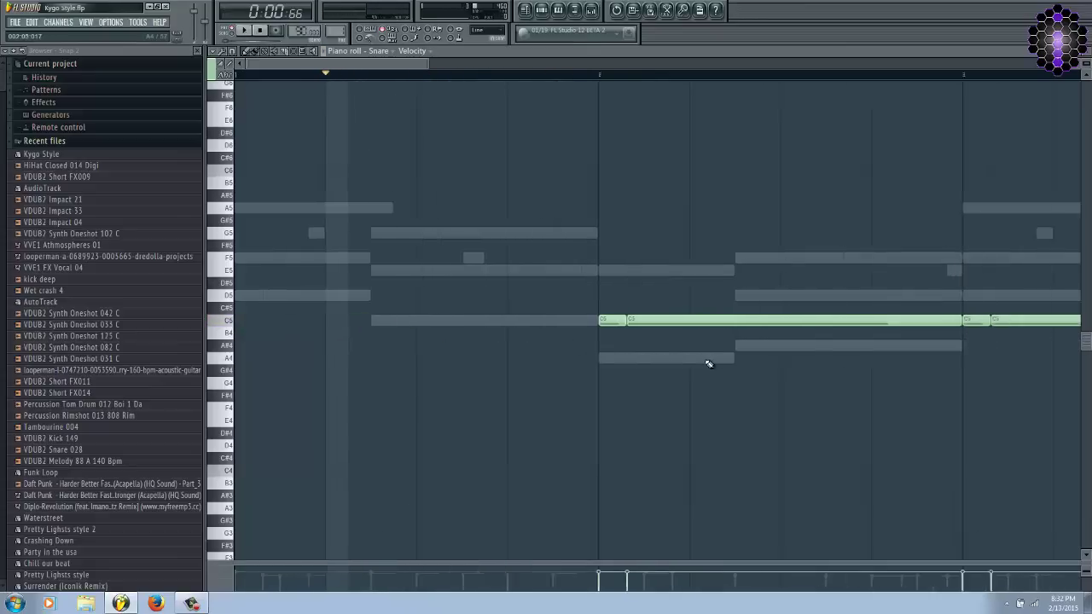
{"action": "right_click", "coordinate": [565, 321]}
{"action": "right_click", "coordinate": [625, 322]}
{"action": "key", "text": "ctrl+alt+z"}
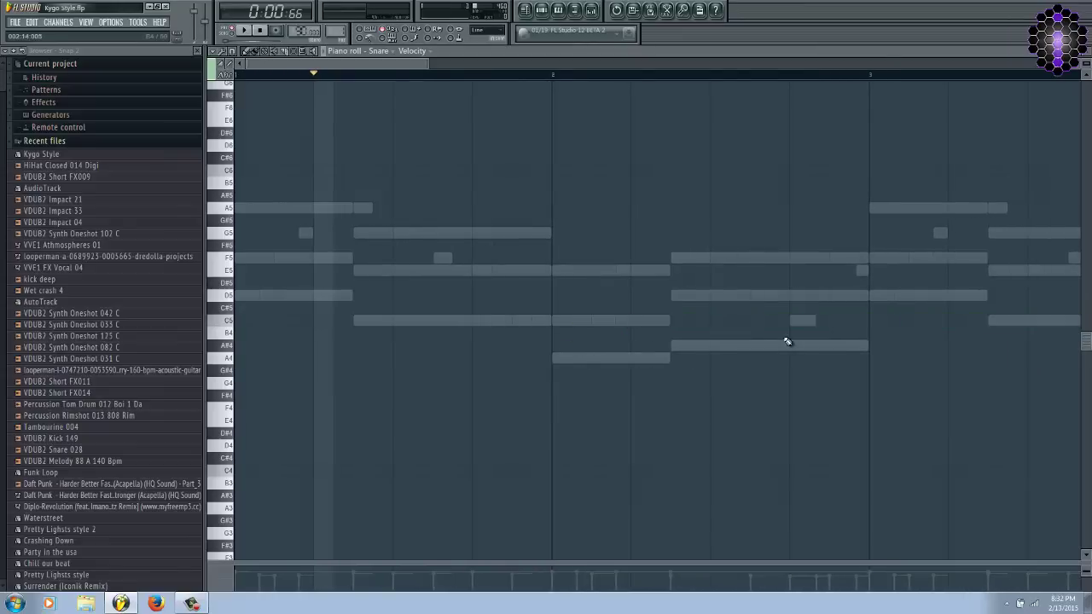
{"action": "key", "text": "ctrl+alt+z"}
{"action": "scroll", "coordinate": [783, 342], "scroll_direction": "down", "scroll_amount": 6}
{"action": "key", "text": "ctrl+a"}
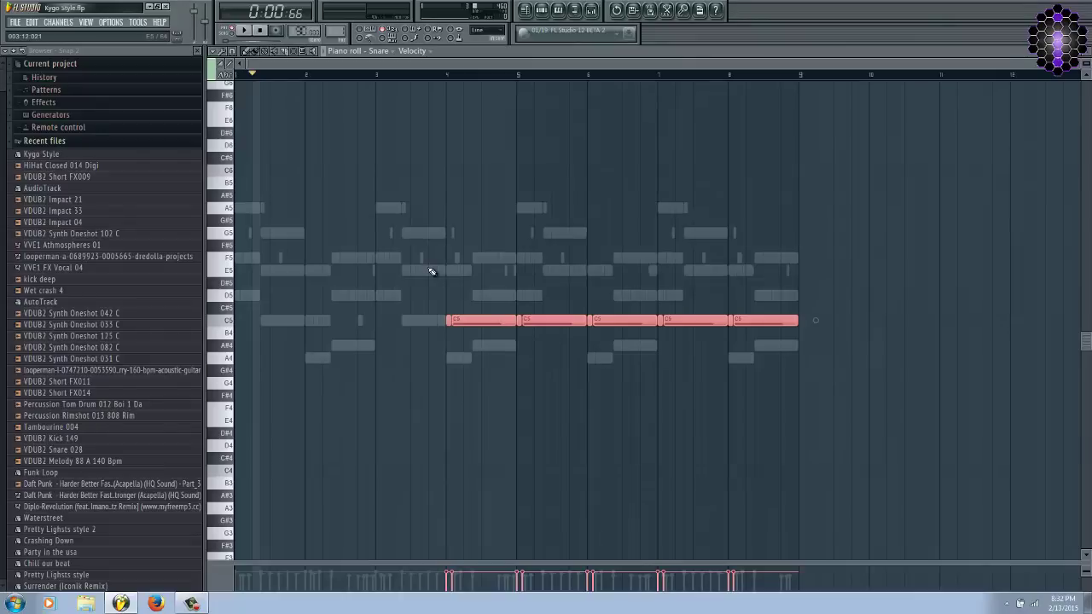
{"action": "key", "text": "Delete"}
Unmute the muted Massive channels and play the pattern with the Massive #3 bass synth open
{"action": "key", "text": "F6"}
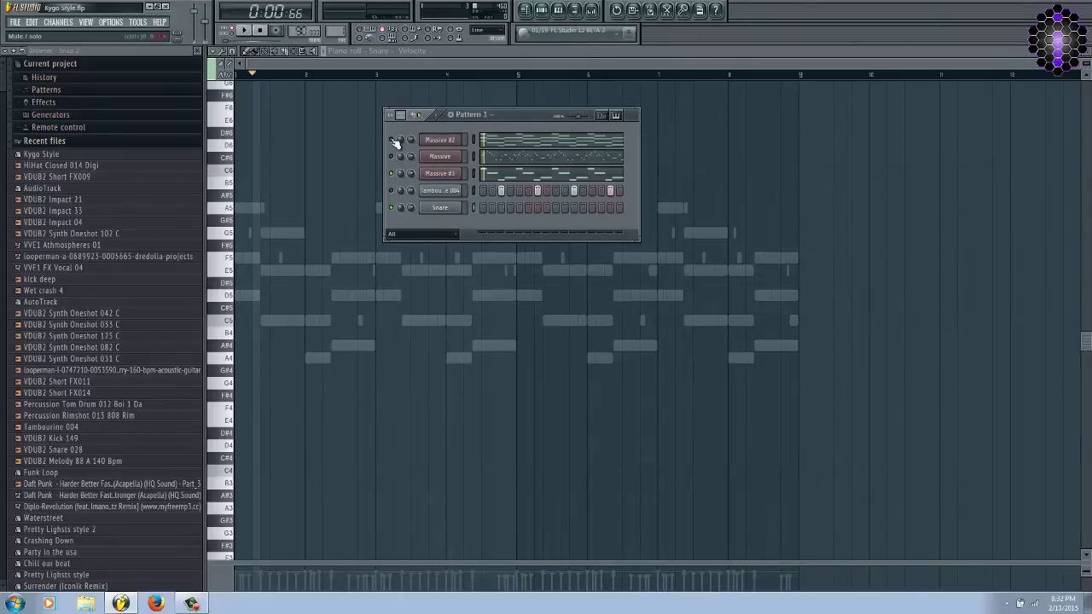
{"action": "left_click", "coordinate": [437, 173]}
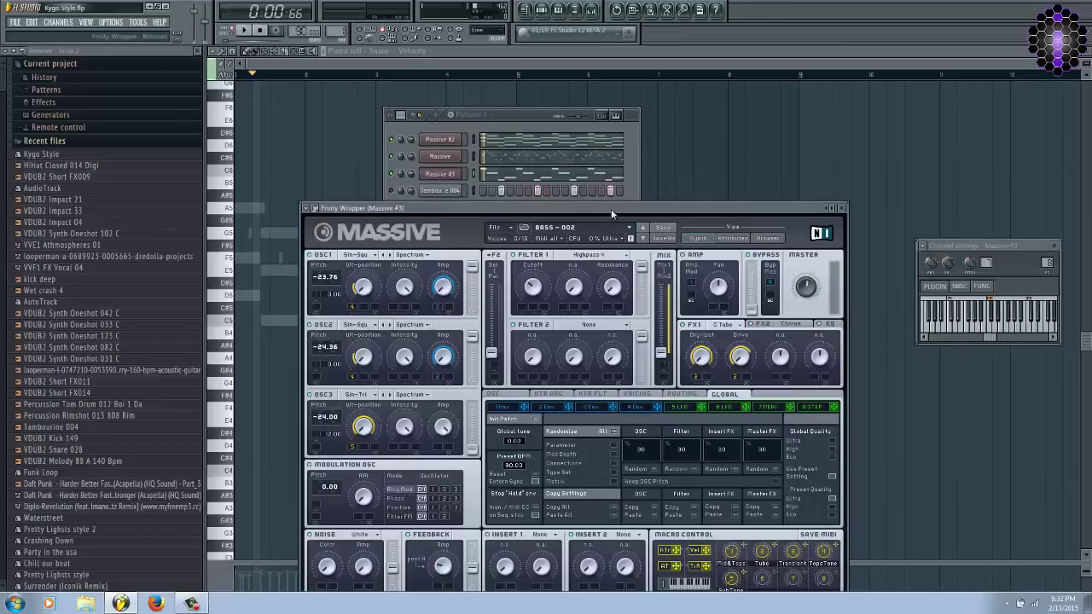
{"action": "left_click", "coordinate": [394, 156]}
{"action": "key", "text": "space"}
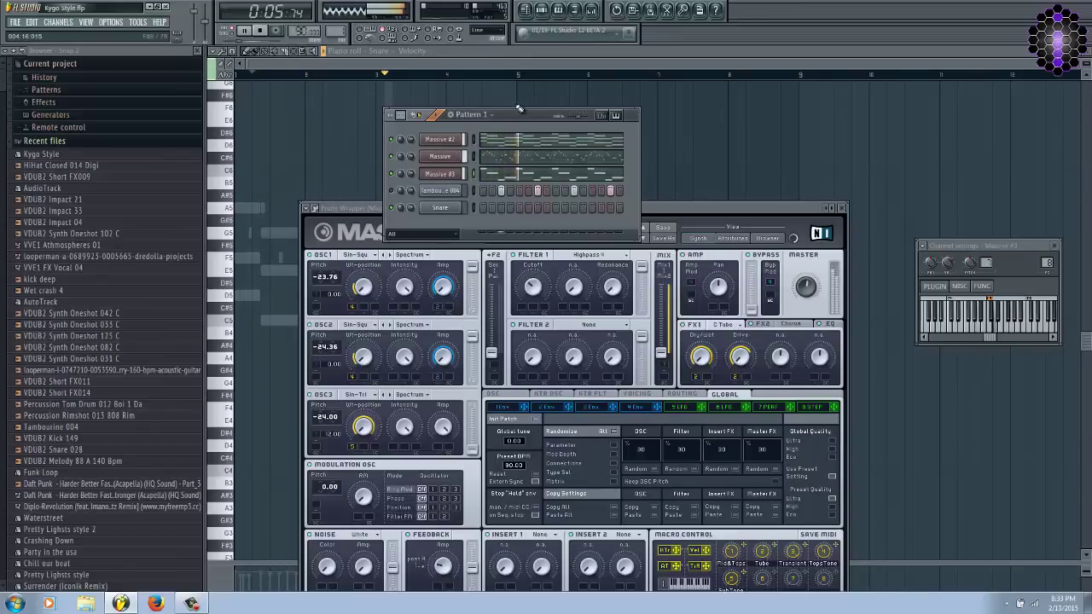
{"action": "left_click_drag", "start_coordinate": [509, 124], "coordinate": [506, 94]}
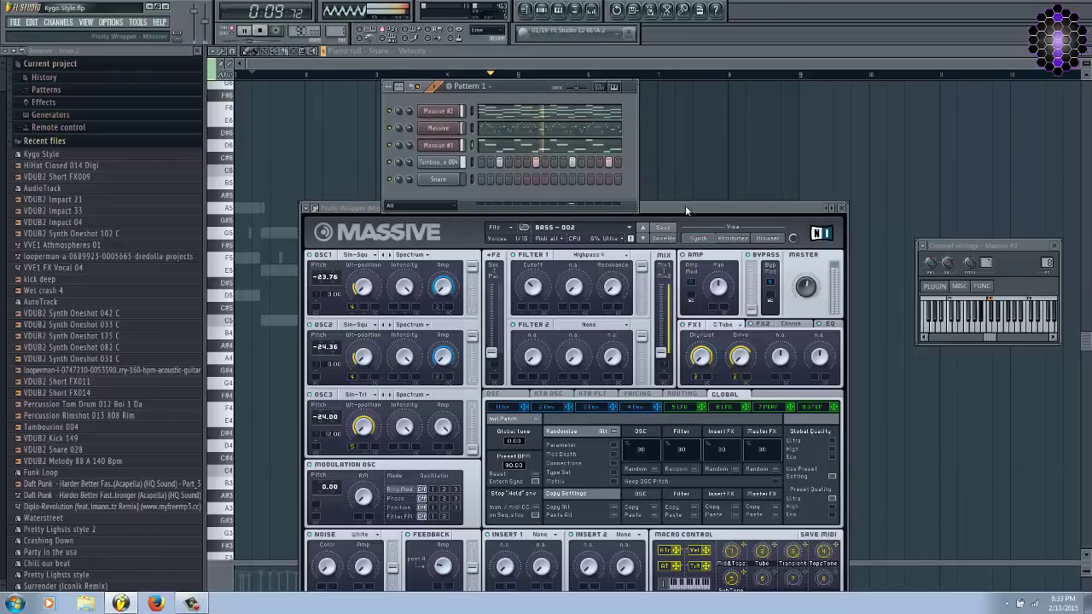
{"action": "left_click_drag", "start_coordinate": [685, 206], "coordinate": [686, 194]}
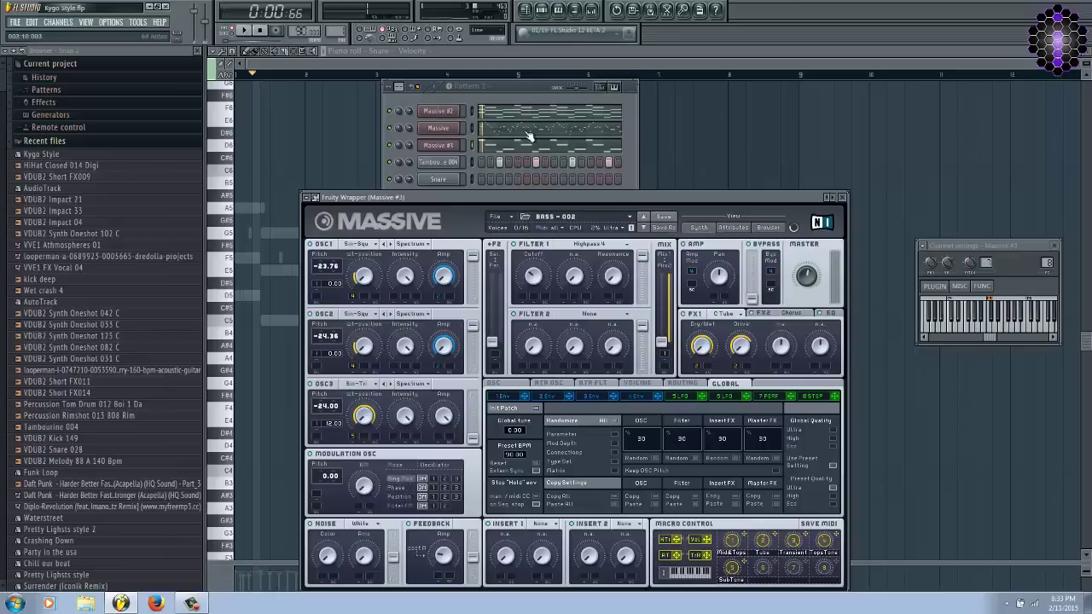
View the Massive channel's LD 36 synth settings and preset browser while the pattern plays
{"action": "left_click", "coordinate": [439, 128]}
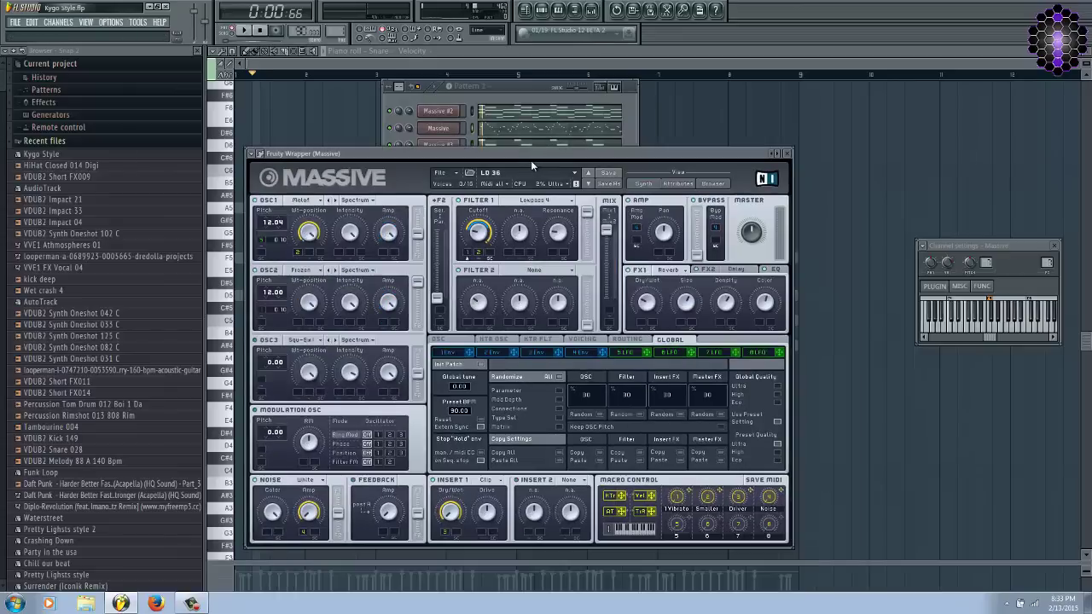
{"action": "left_click", "coordinate": [395, 133]}
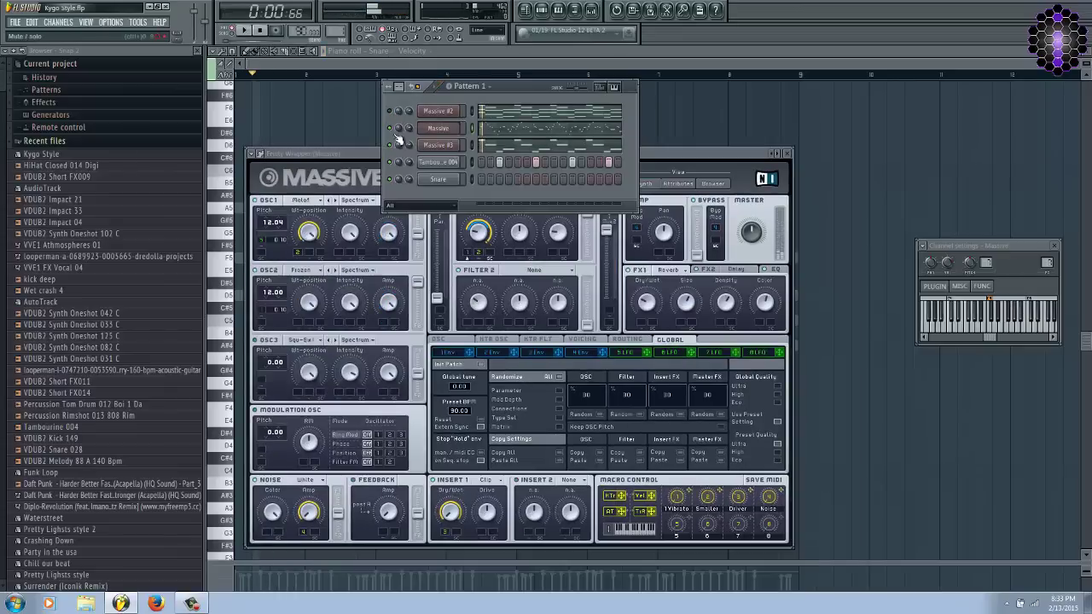
{"action": "left_click", "coordinate": [440, 128]}
{"action": "left_click_drag", "start_coordinate": [583, 153], "coordinate": [600, 117]}
{"action": "key", "text": "space"}
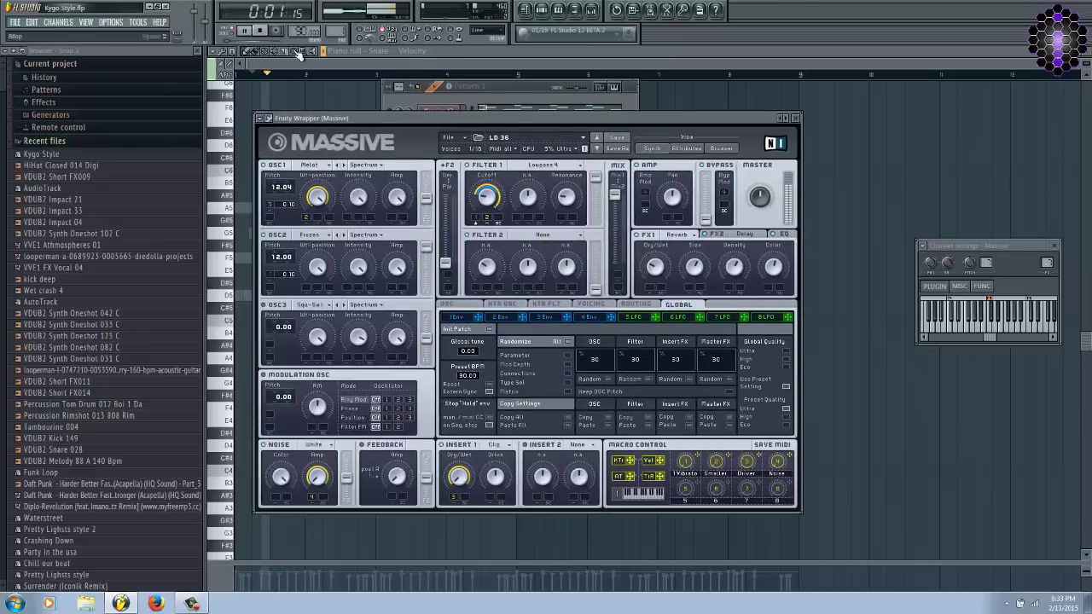
{"action": "left_click", "coordinate": [722, 149]}
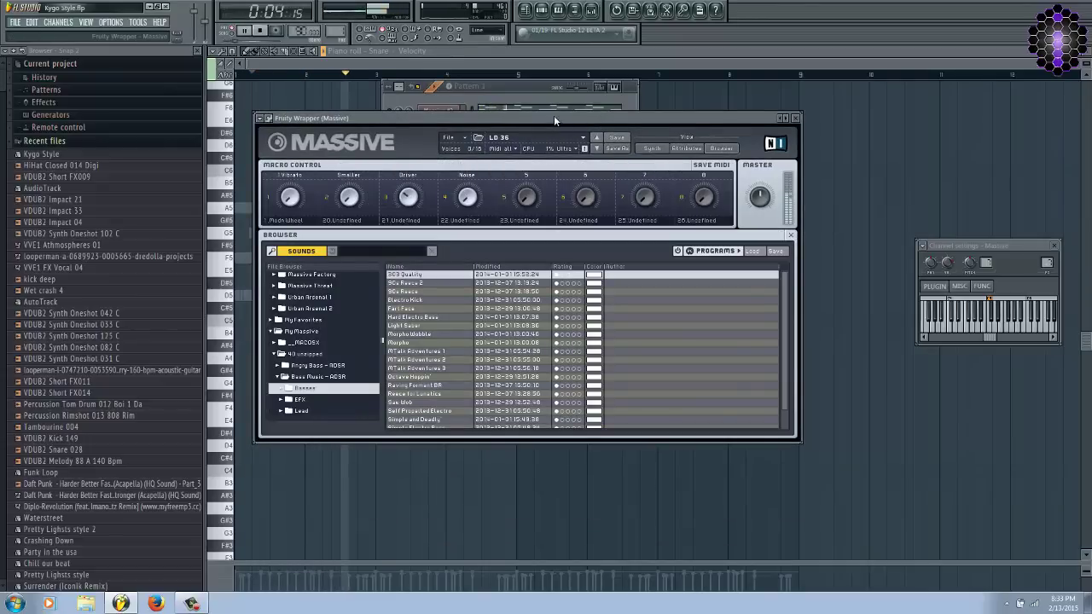
{"action": "left_click_drag", "start_coordinate": [554, 116], "coordinate": [566, 163]}
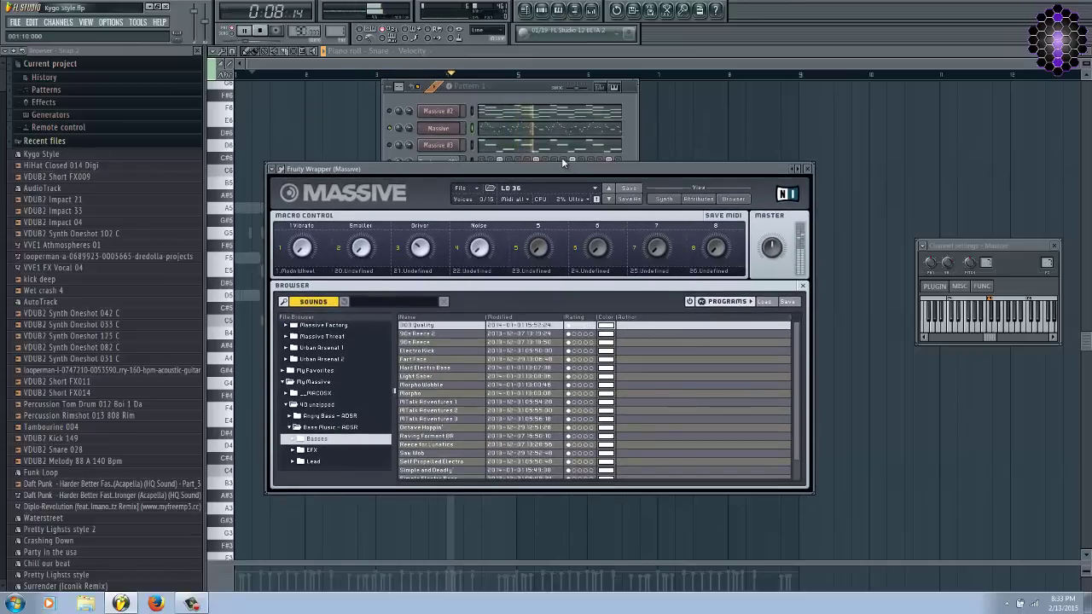
Open the Fruity Parametric EQ 2 on the Massive mixer track and raise its low-cut band's frequency slightly
{"action": "key", "text": "F9"}
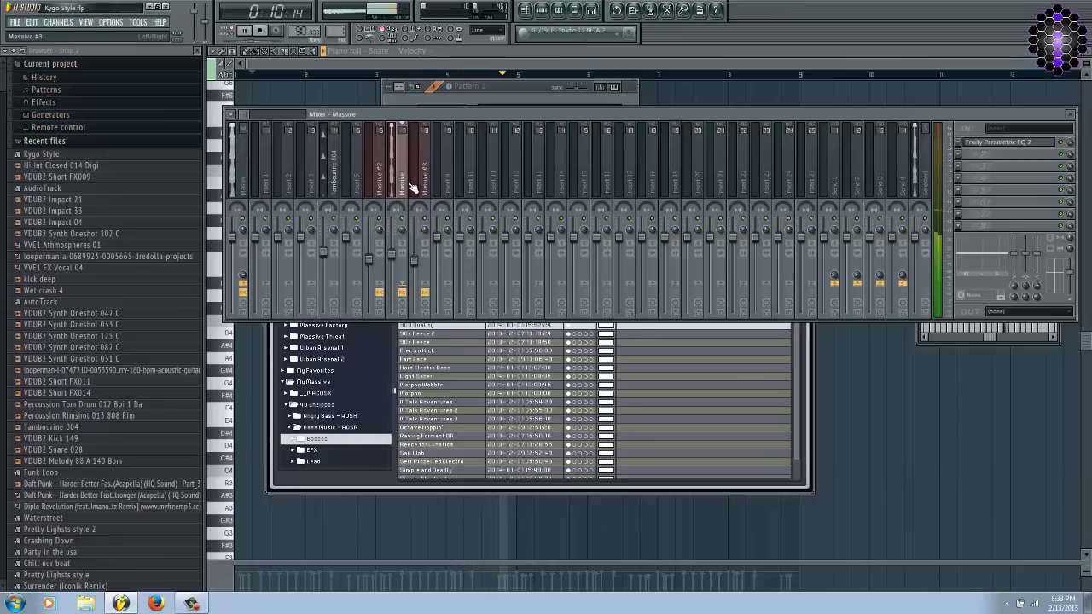
{"action": "left_click", "coordinate": [998, 139]}
{"action": "left_click_drag", "start_coordinate": [294, 216], "coordinate": [325, 268]}
{"action": "left_click_drag", "start_coordinate": [413, 127], "coordinate": [592, 134]}
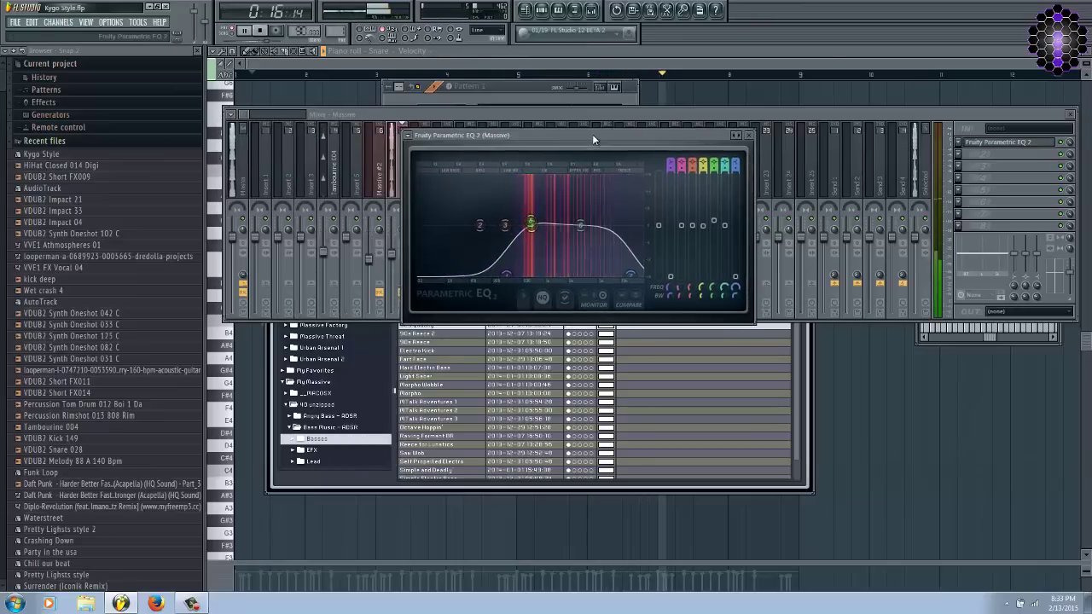
{"action": "left_click", "coordinate": [807, 429]}
{"action": "left_click_drag", "start_coordinate": [502, 111], "coordinate": [495, 152]}
{"action": "left_click", "coordinate": [494, 135]}
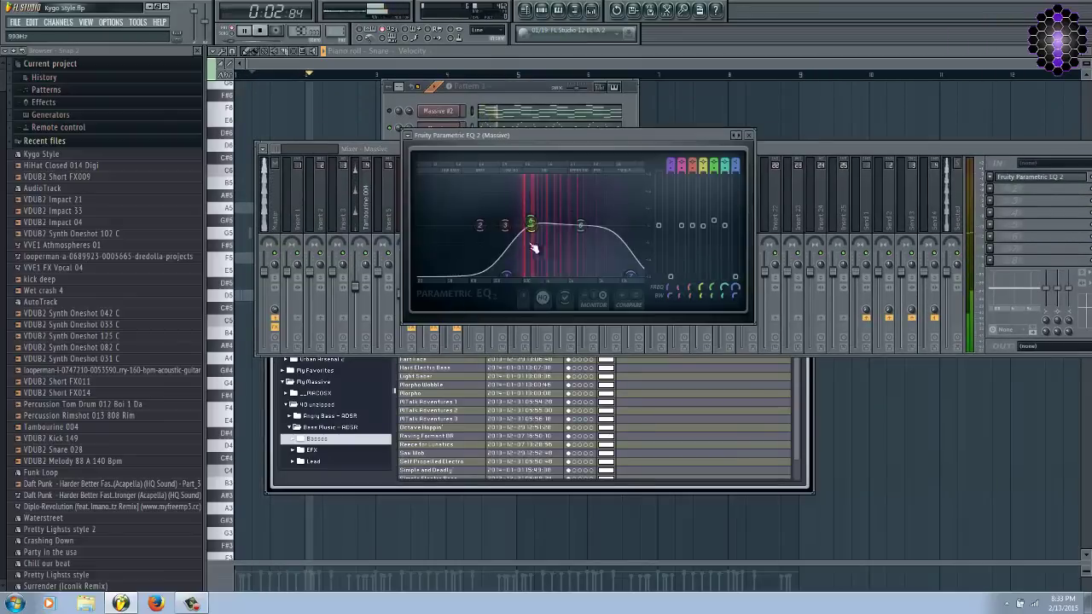
{"action": "mouse_move", "coordinate": [515, 283]}
{"action": "left_mouse_down"}
{"action": "mouse_move", "coordinate": [470, 247]}
{"action": "mouse_move", "coordinate": [512, 276]}
{"action": "left_mouse_up"}
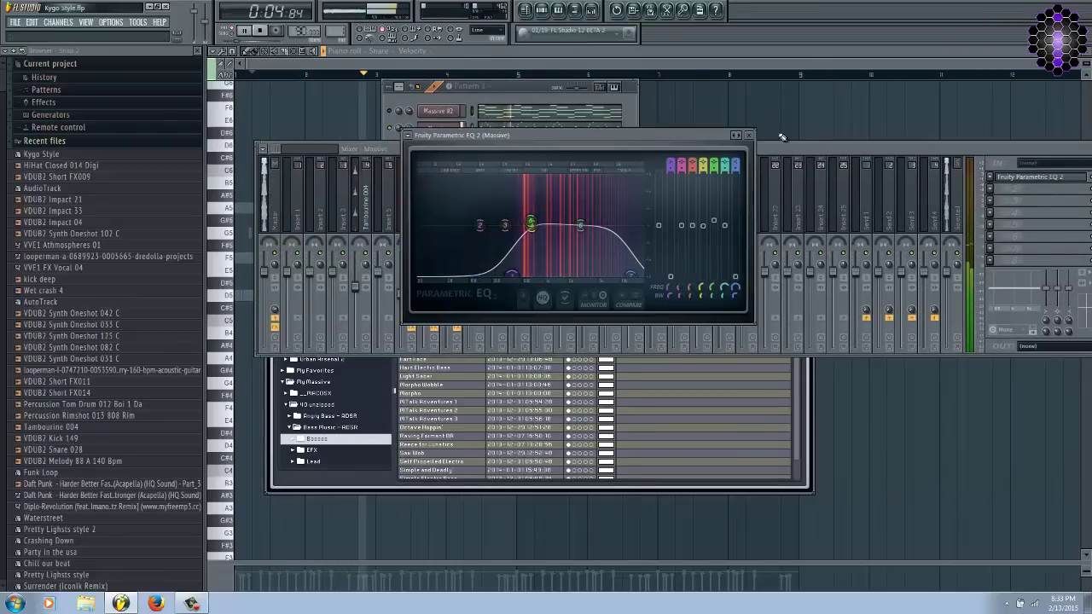
Examine the Massive #3 bass synth and the Fruity Parametric EQ 2 curve on its mixer track
{"action": "left_click", "coordinate": [529, 88]}
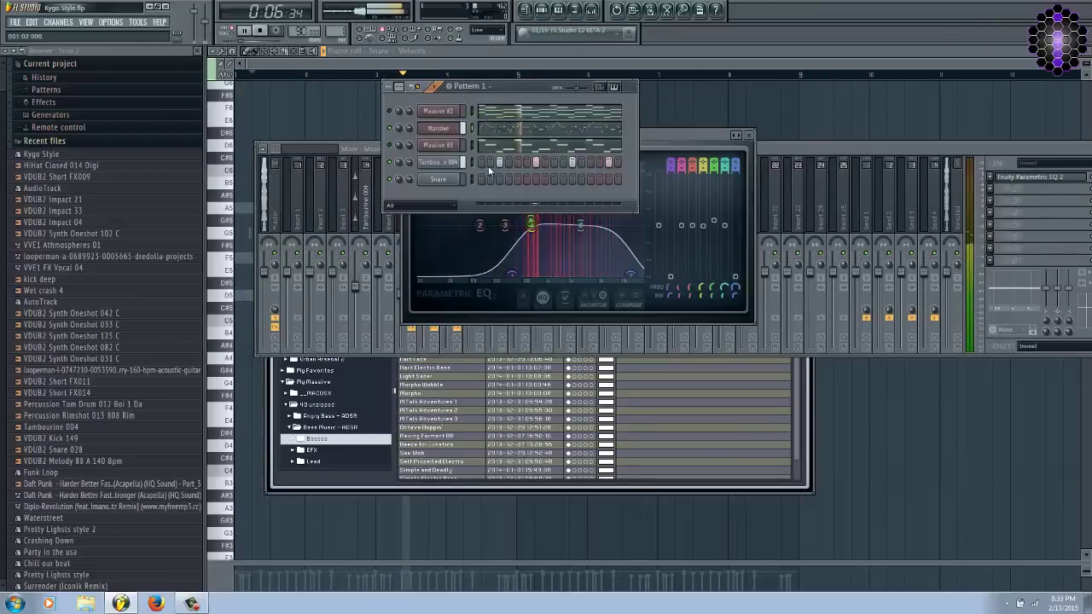
{"action": "left_click", "coordinate": [439, 145]}
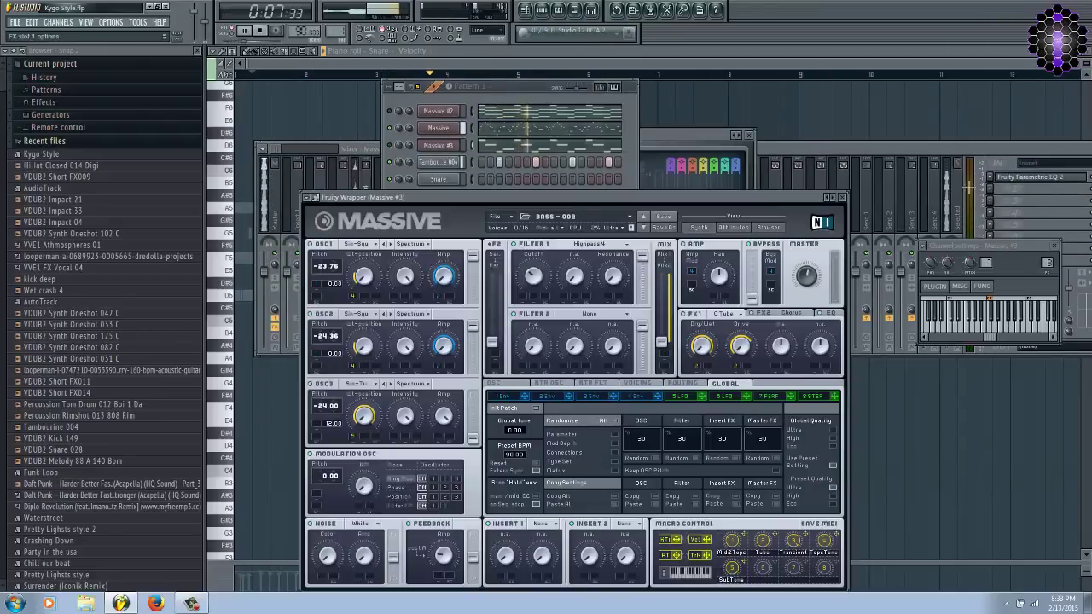
{"action": "left_click", "coordinate": [768, 146]}
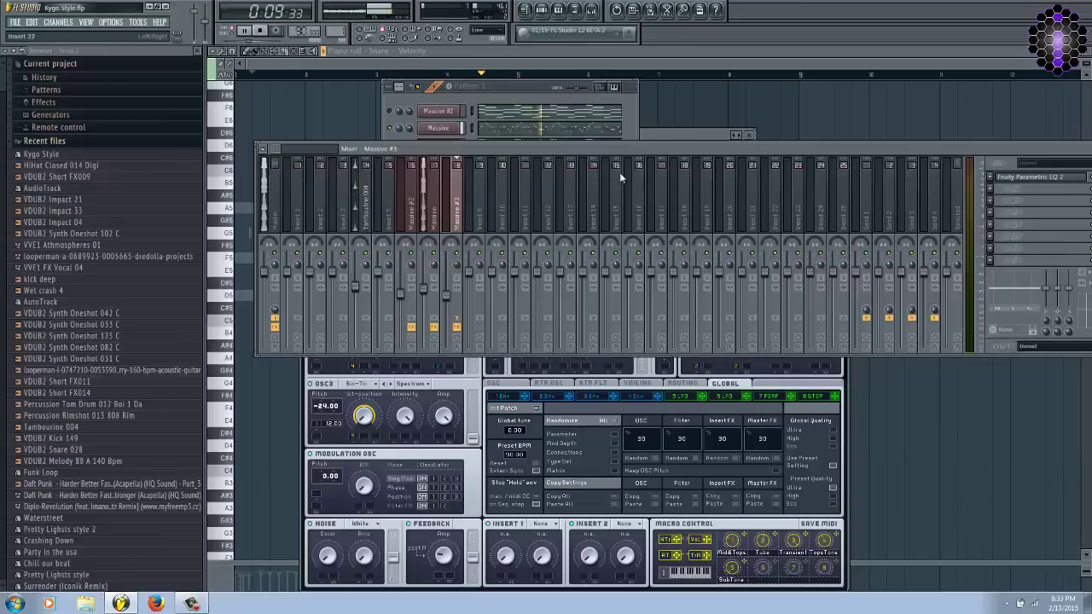
{"action": "left_click", "coordinate": [1030, 177]}
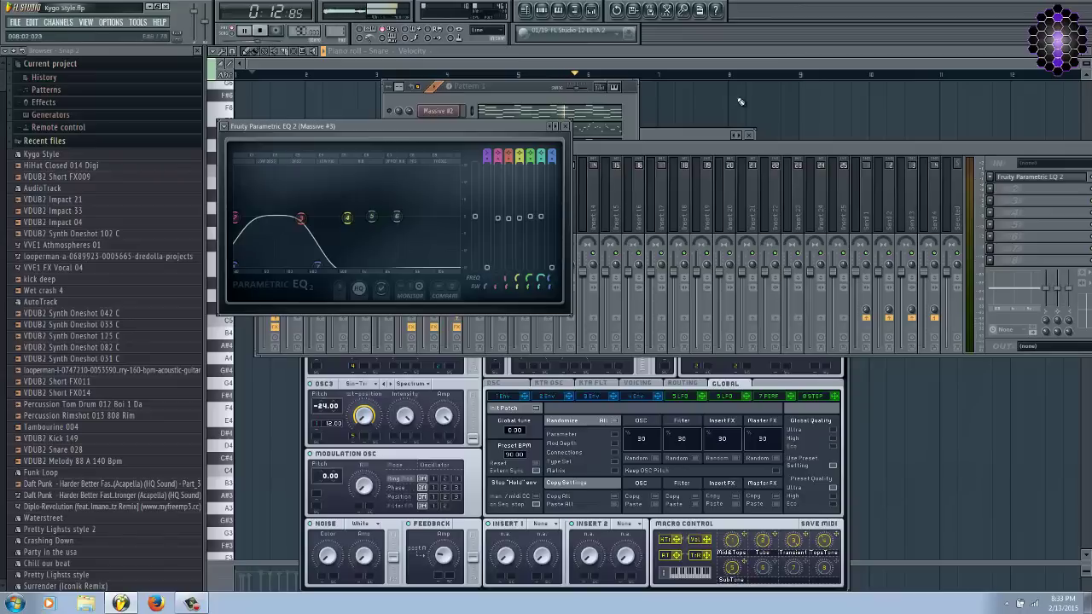
Raise the Massive #2 mixer track's volume slightly, then stop playback and return to the channel rack
{"action": "left_click", "coordinate": [717, 151]}
{"action": "left_click", "coordinate": [516, 89]}
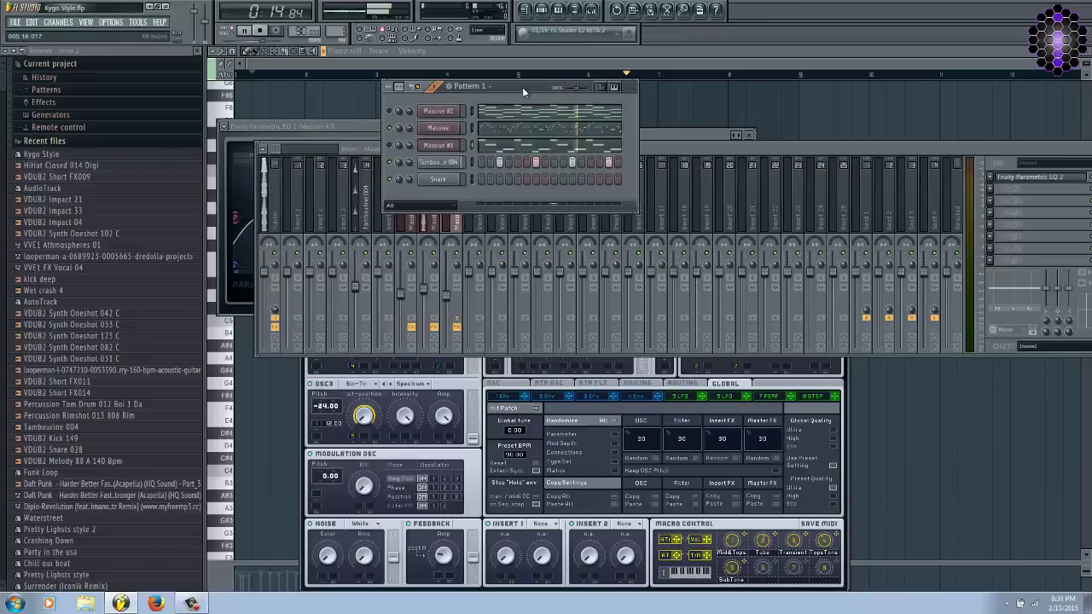
{"action": "left_click", "coordinate": [401, 298]}
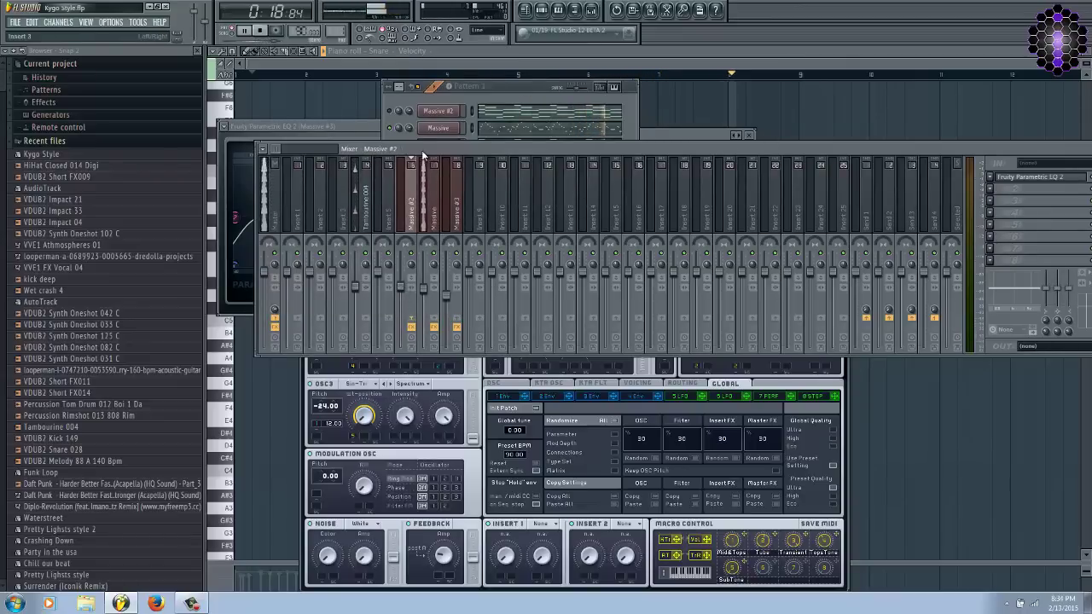
{"action": "left_click_drag", "start_coordinate": [421, 150], "coordinate": [411, 159]}
{"action": "left_click", "coordinate": [527, 87]}
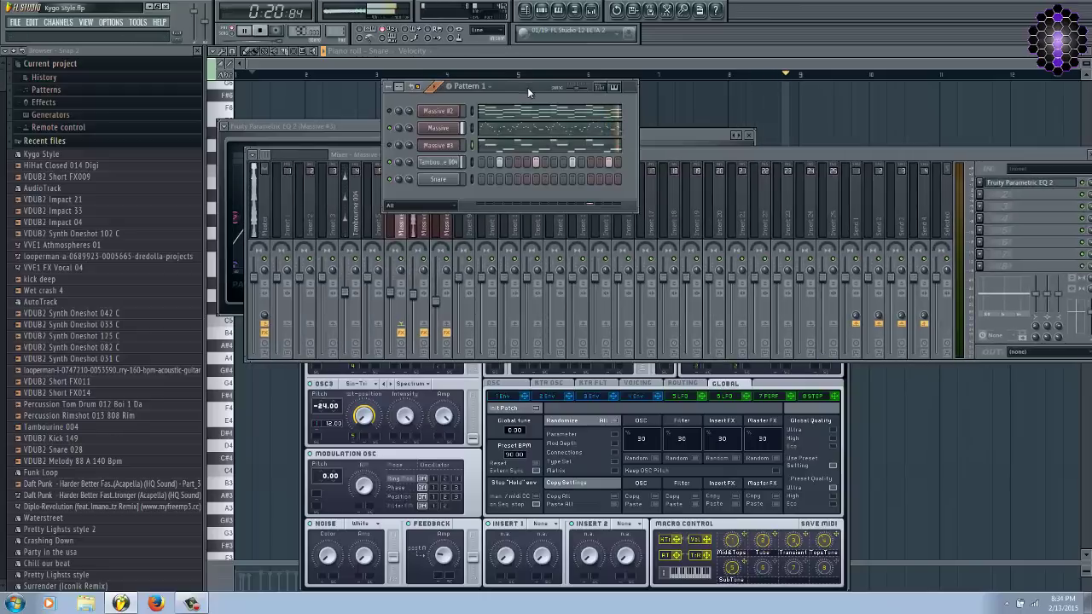
{"action": "key", "text": "space"}
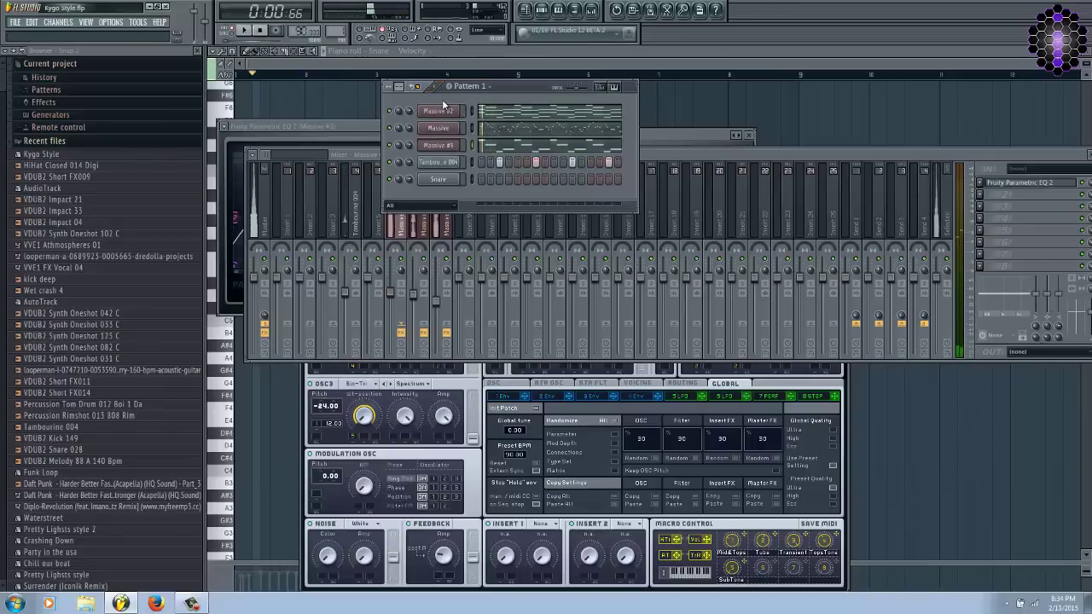
{"action": "left_click", "coordinate": [637, 66]}
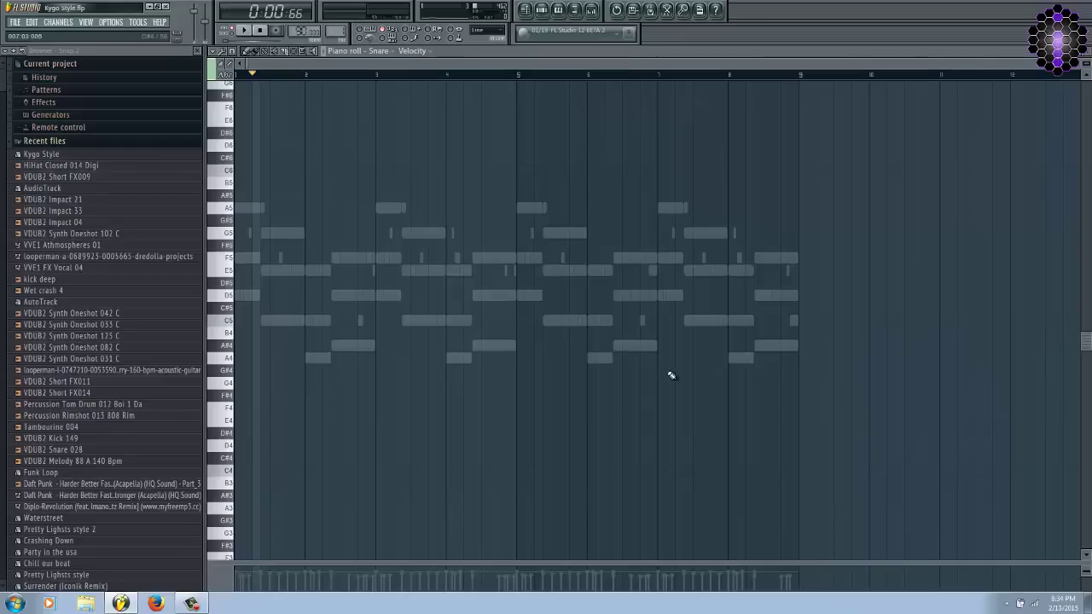
{"action": "key", "text": "F6"}
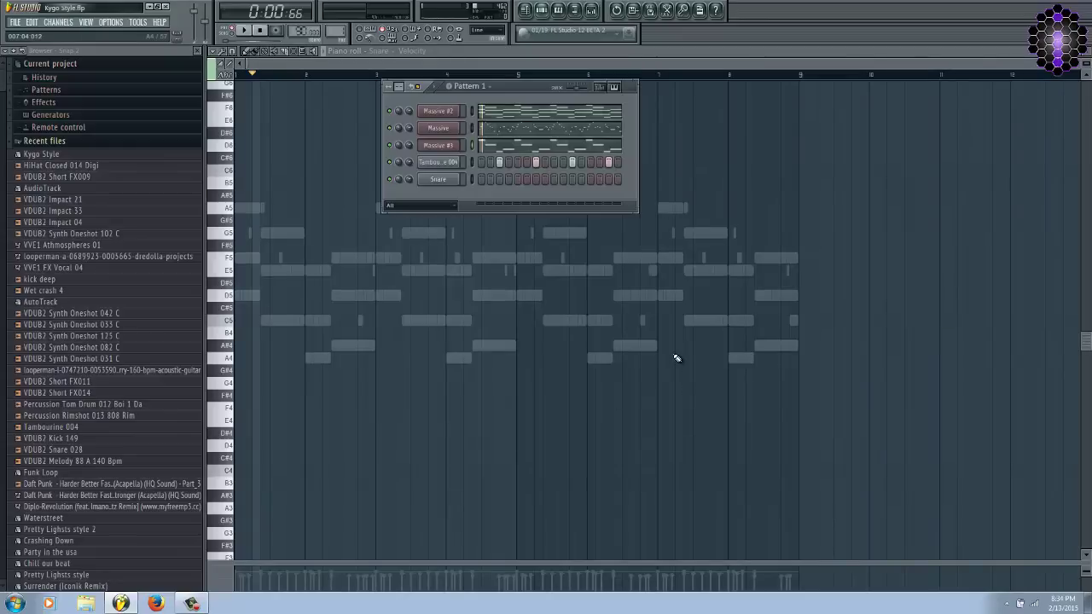